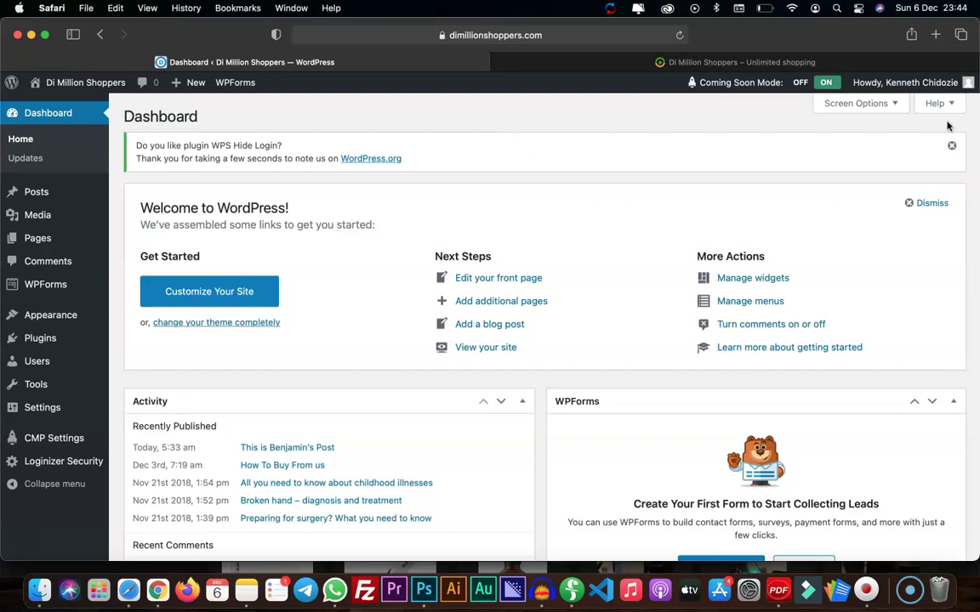
Step: Open namecheap.com in a new browser tab and sign in using the saved username and account password
click(936, 34)
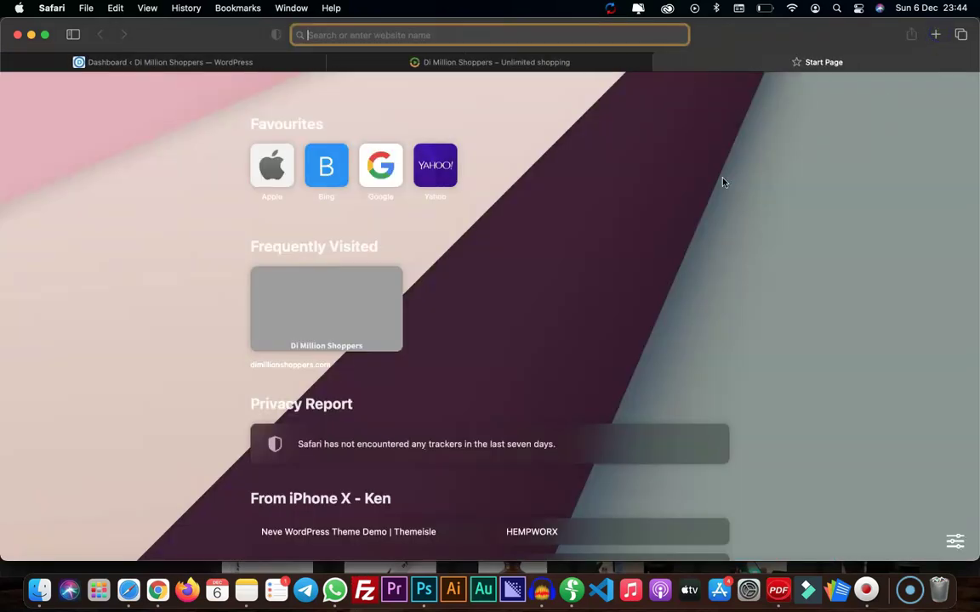
text(namecheap.com)
key(Return)
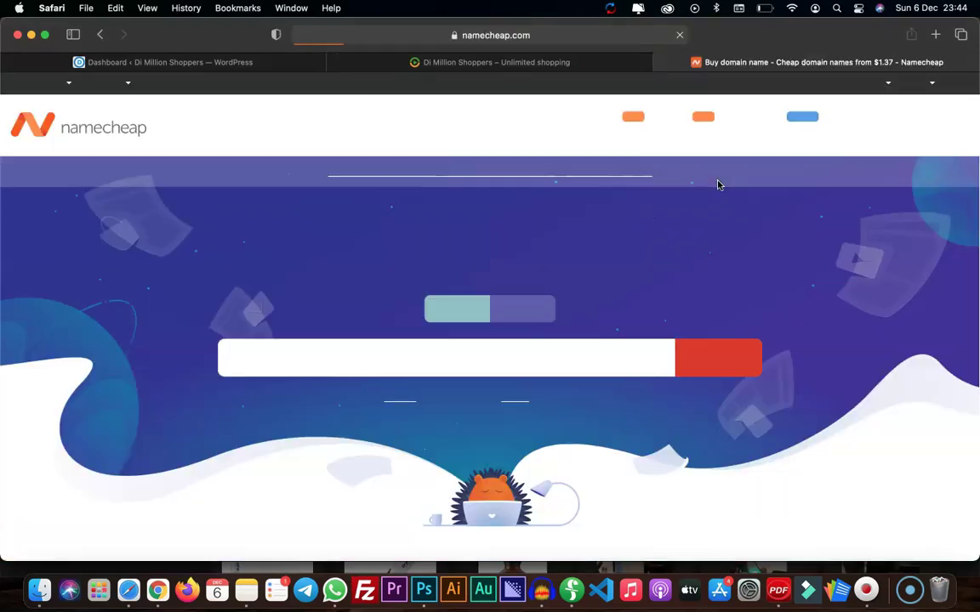
mouse_move(104, 84)
click(116, 130)
click(116, 129)
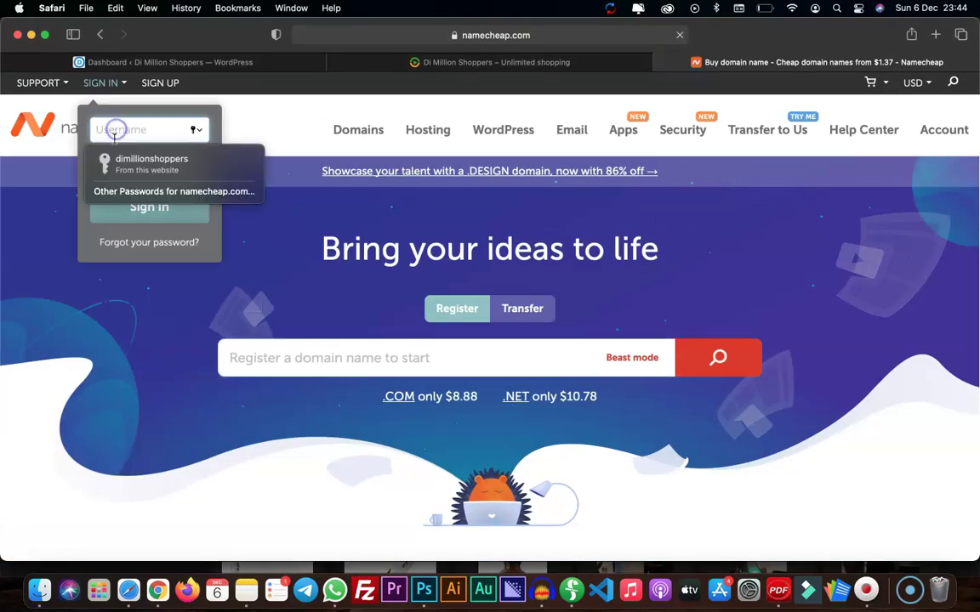
click(153, 163)
Step: Go to cPanel for the dimillionshoppers.com Stellar hosting and open its File Manager
scroll(287, 296, down, 2)
mouse_move(450, 415)
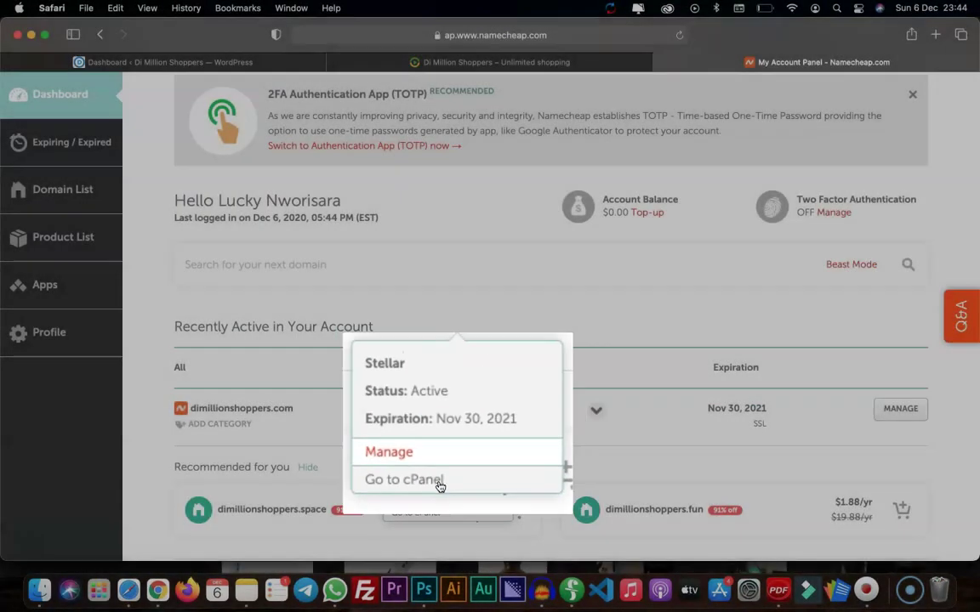
click(438, 514)
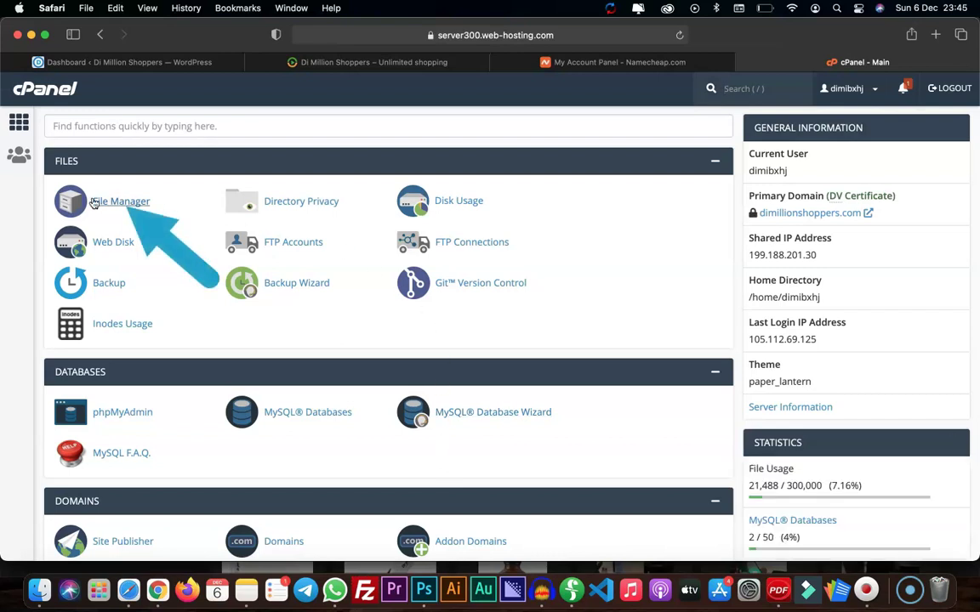
click(121, 203)
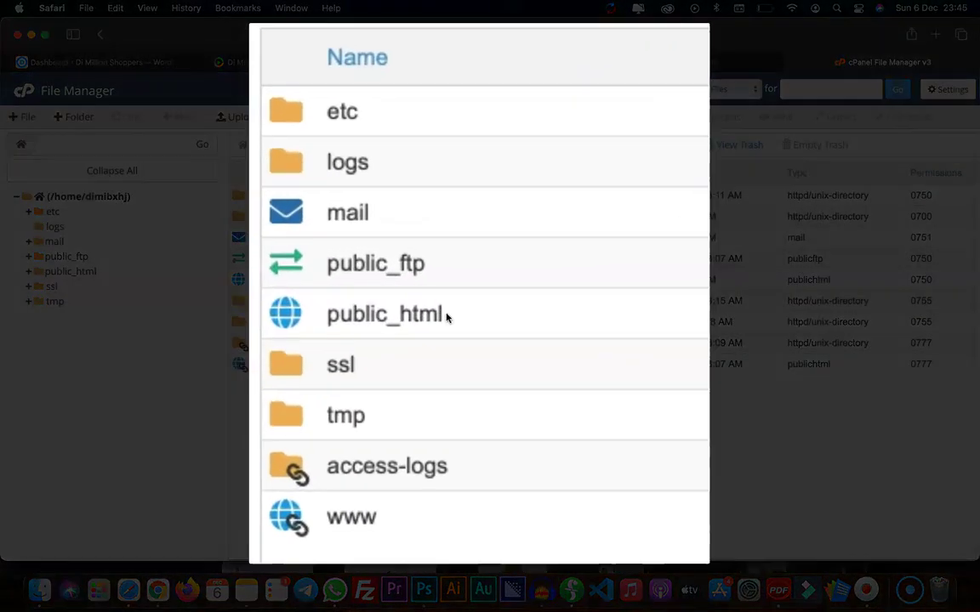
Step: Open the public_html folder to list the website's files
drag(393, 304, 304, 308)
click(331, 321)
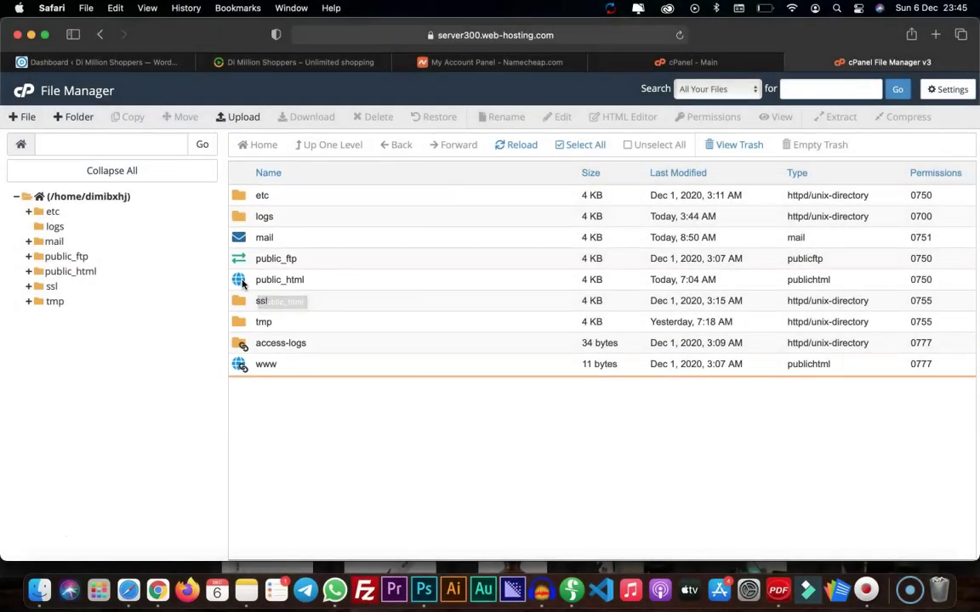
double_click(244, 280)
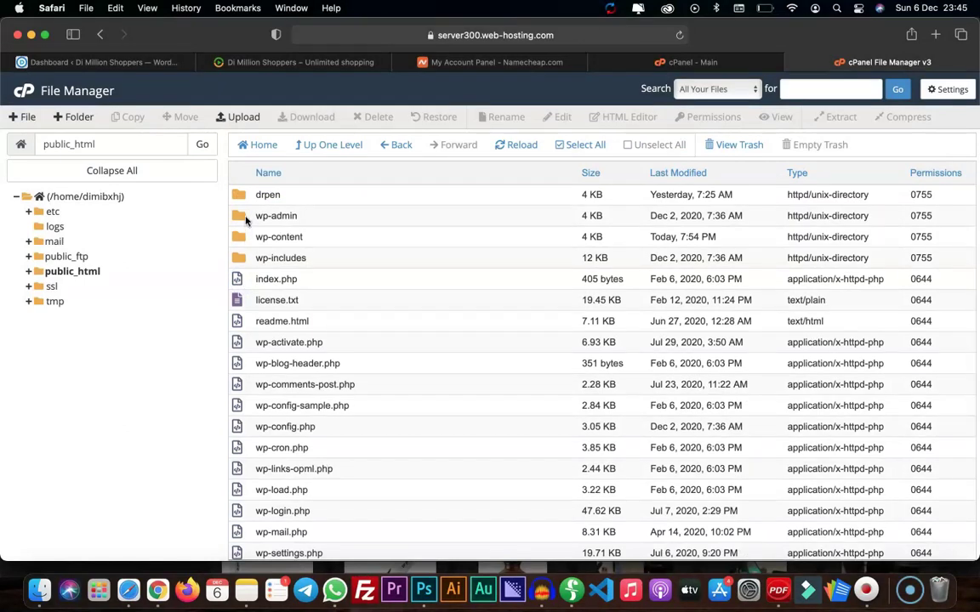
scroll(278, 351, up, 1)
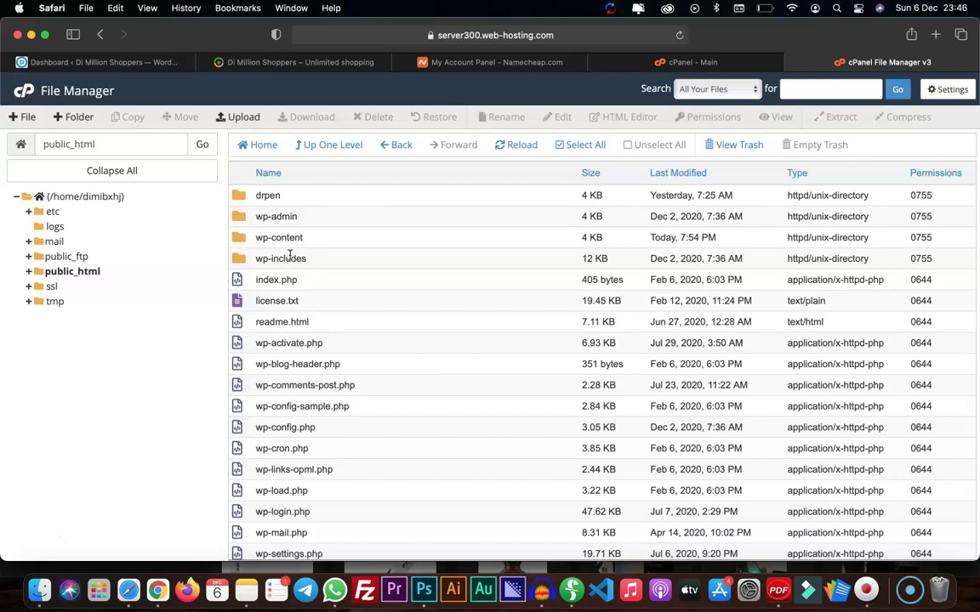
Step: Look at the live Di Million Shoppers site and its WordPress dashboard, and return to the File Manager
click(307, 63)
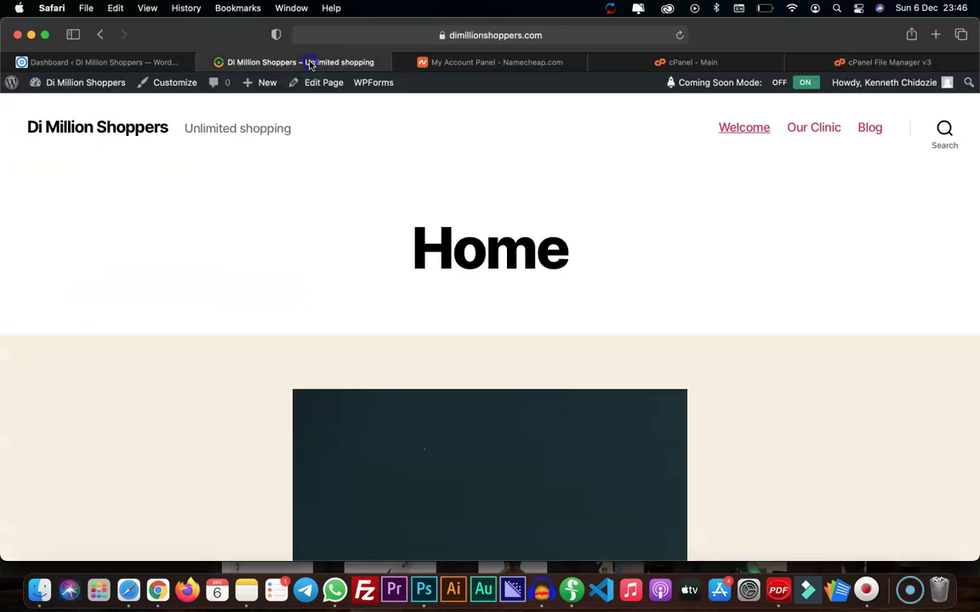
click(147, 64)
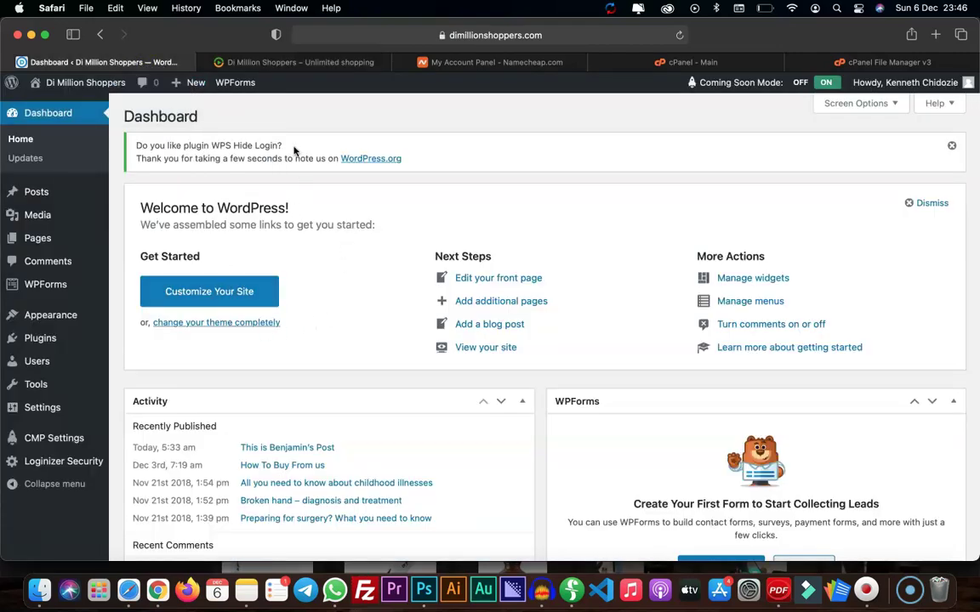
click(300, 64)
key(super+5)
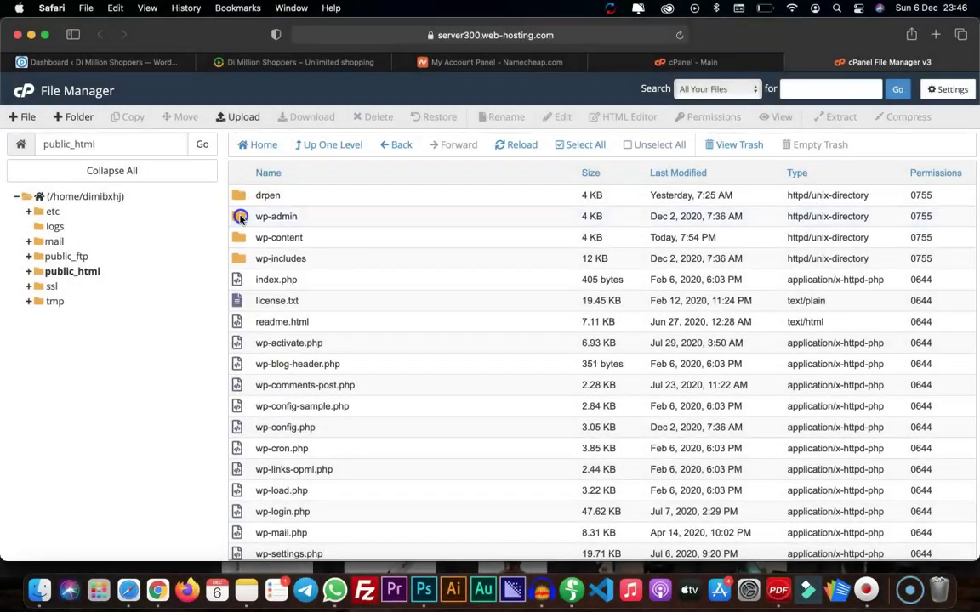
Step: Open the wp-admin folder in public_html, look through its files, and go back up to public_html
double_click(240, 217)
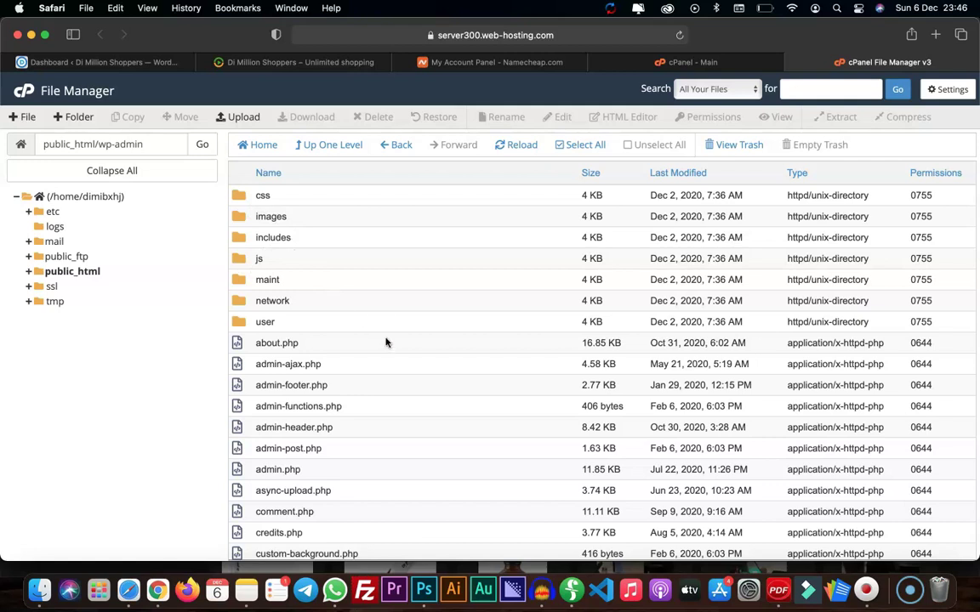
scroll(315, 306, down, 5)
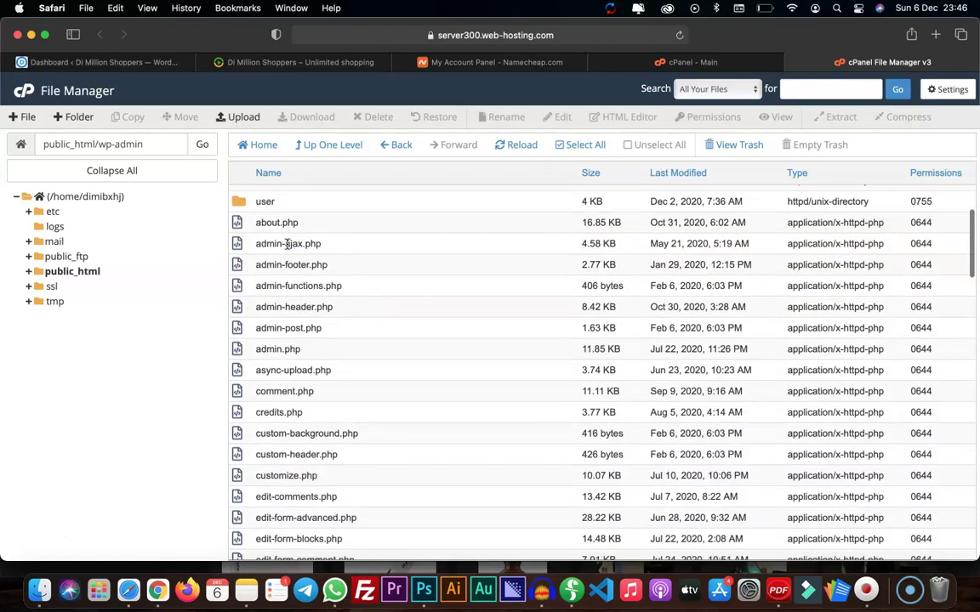
scroll(289, 433, down, 5)
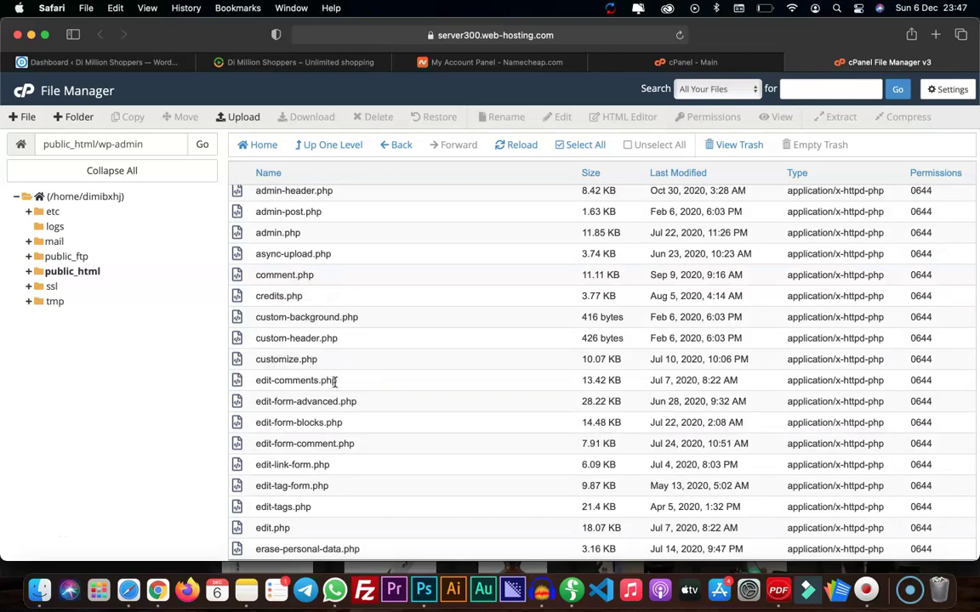
scroll(333, 382, down, 6)
scroll(333, 383, down, 8)
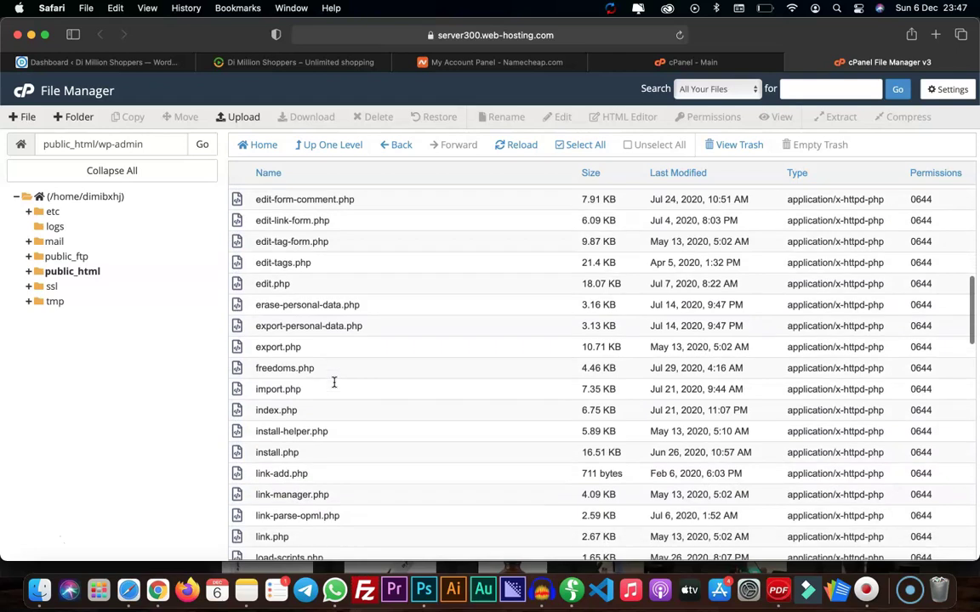
scroll(333, 383, down, 8)
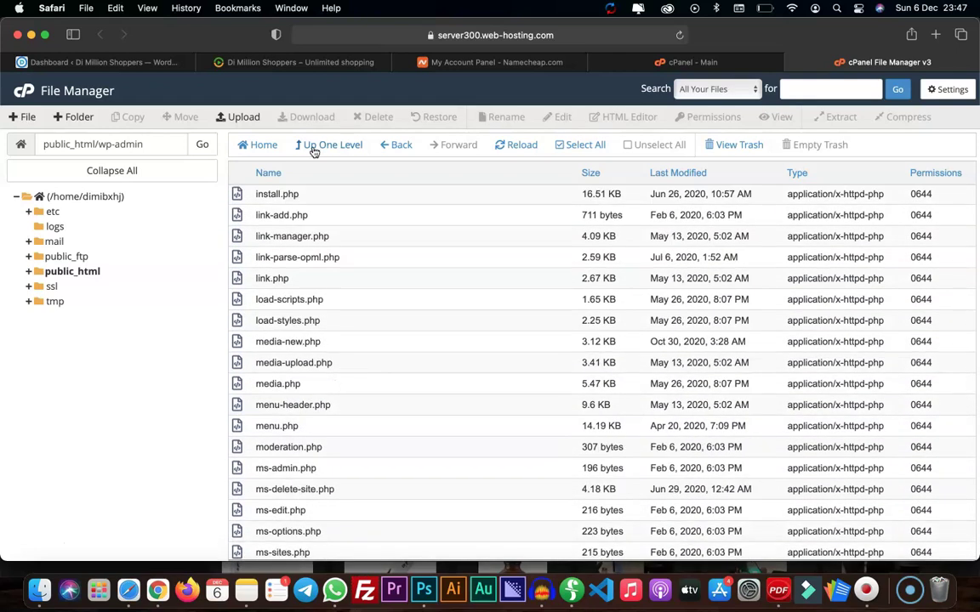
click(314, 150)
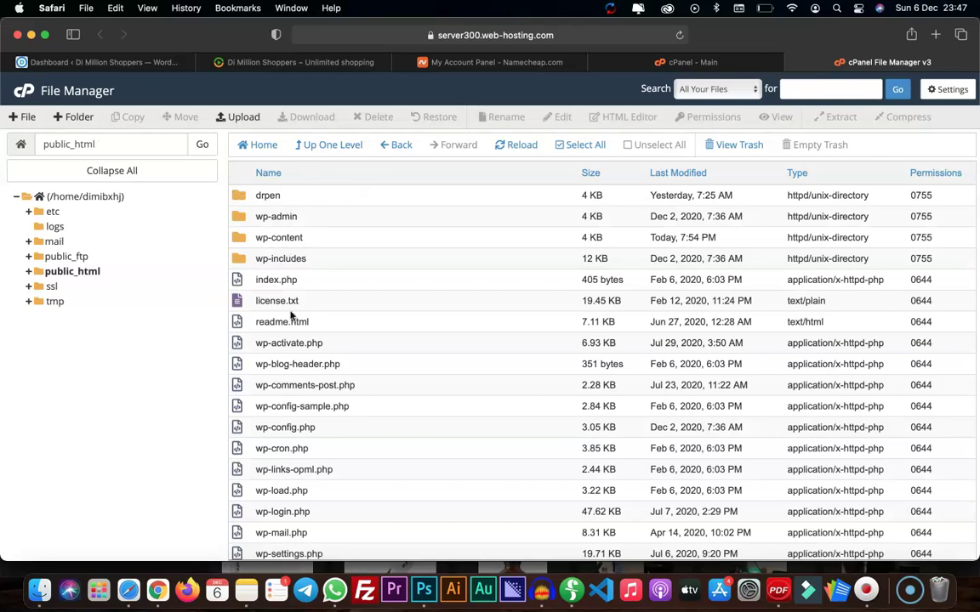
Step: Open the drpen folder, look through its wp-includes subfolder, and go back up to drpen
click(267, 196)
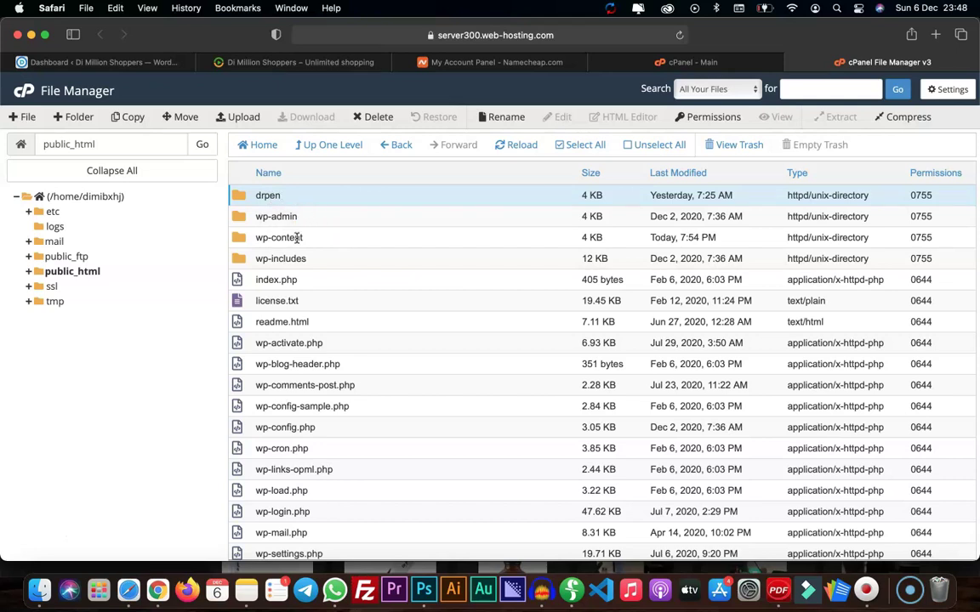
double_click(244, 196)
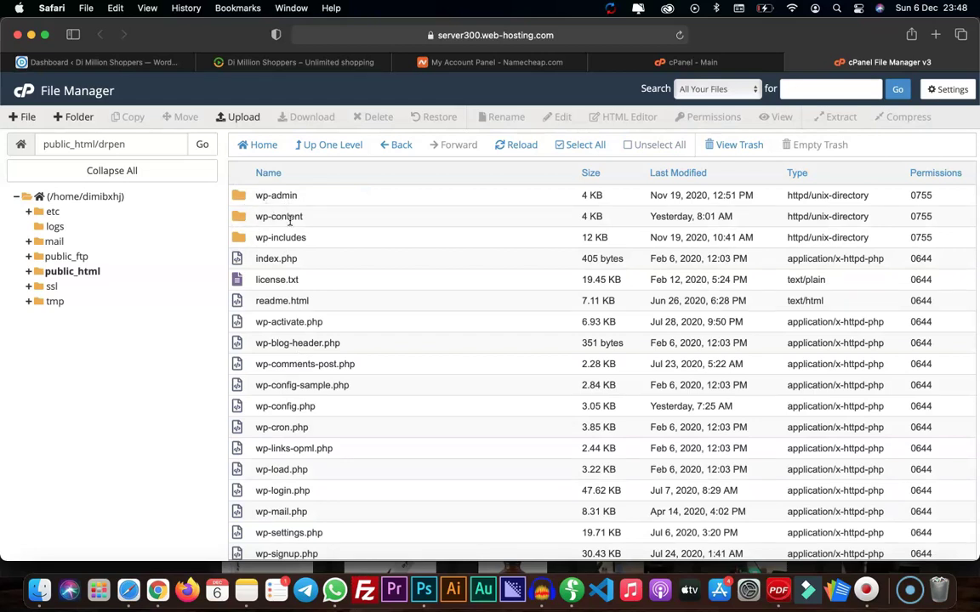
double_click(238, 237)
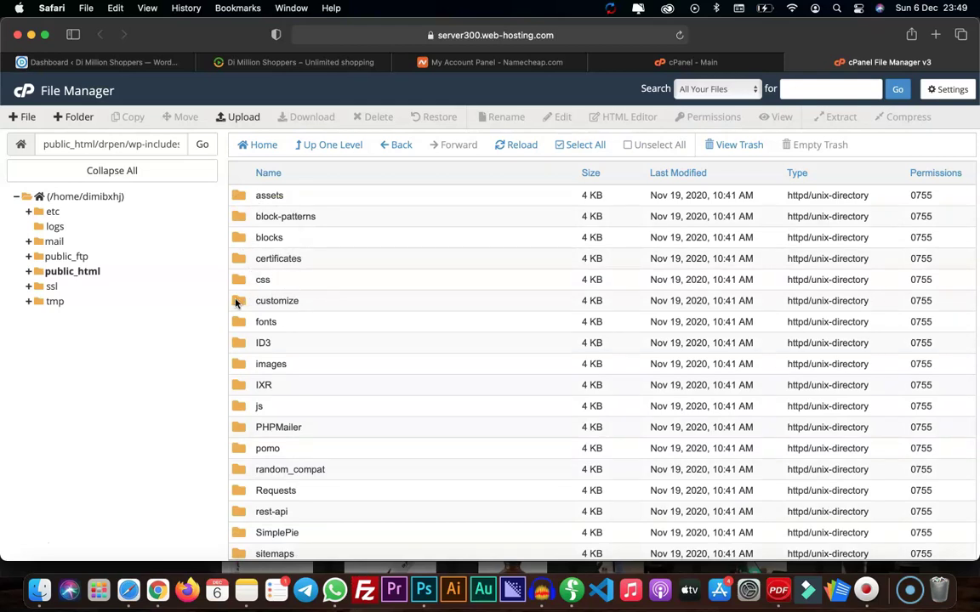
scroll(338, 329, down, 5)
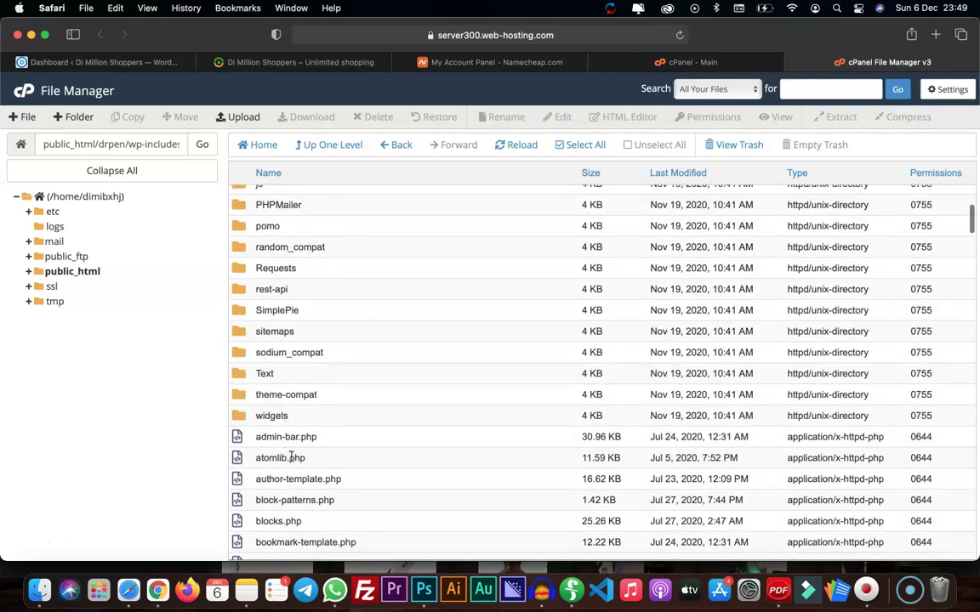
scroll(261, 361, up, 5)
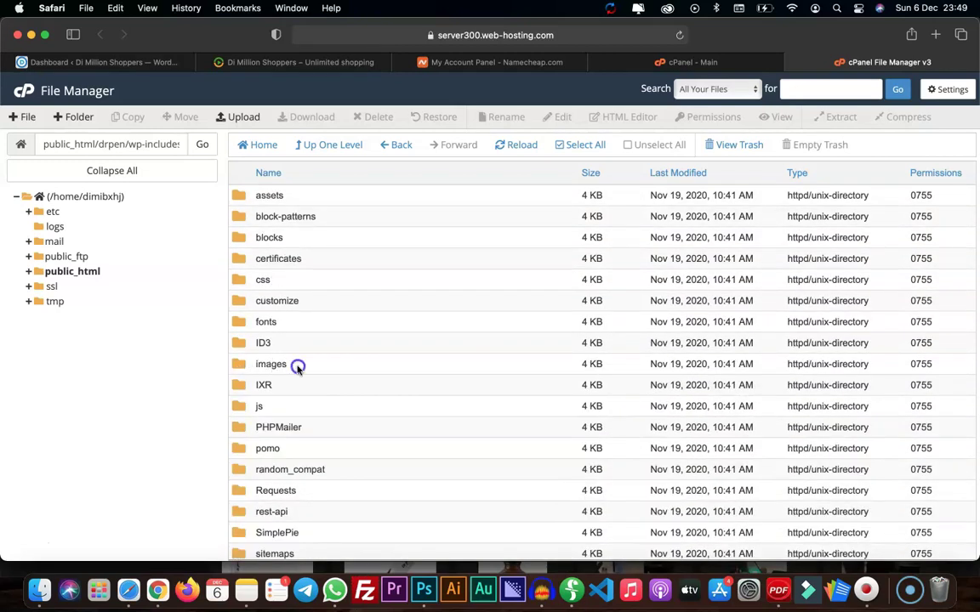
click(278, 365)
click(324, 146)
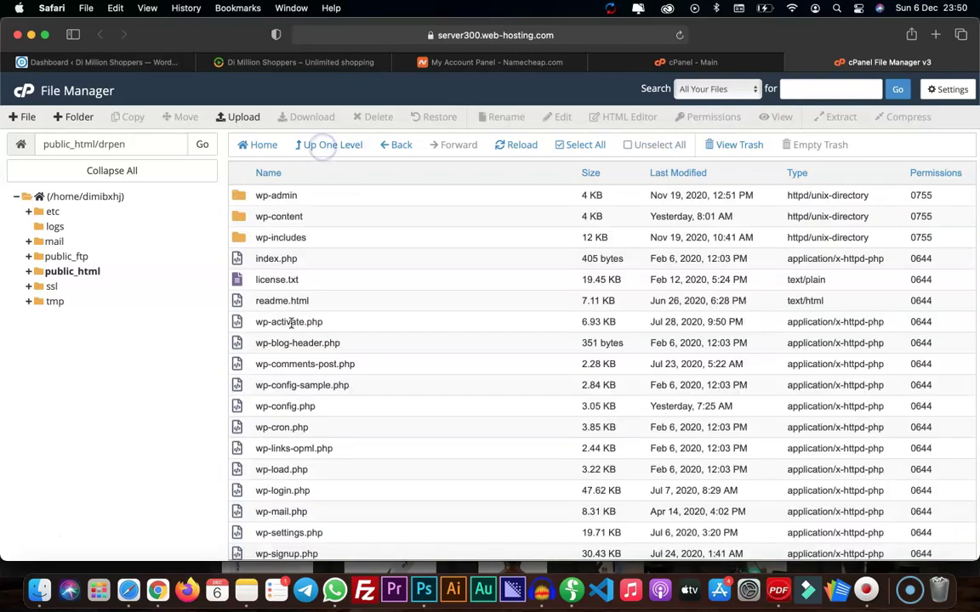
Step: Open drpen's wp-config.php in the code editor, examine its MySQL database settings, and close the editor
scroll(297, 319, down, 2)
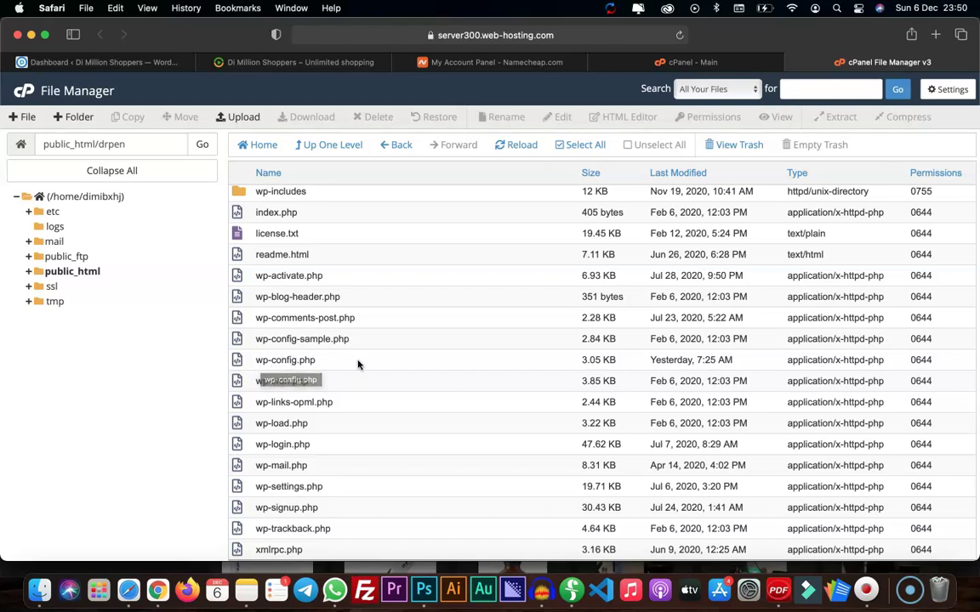
click(237, 360)
click(562, 119)
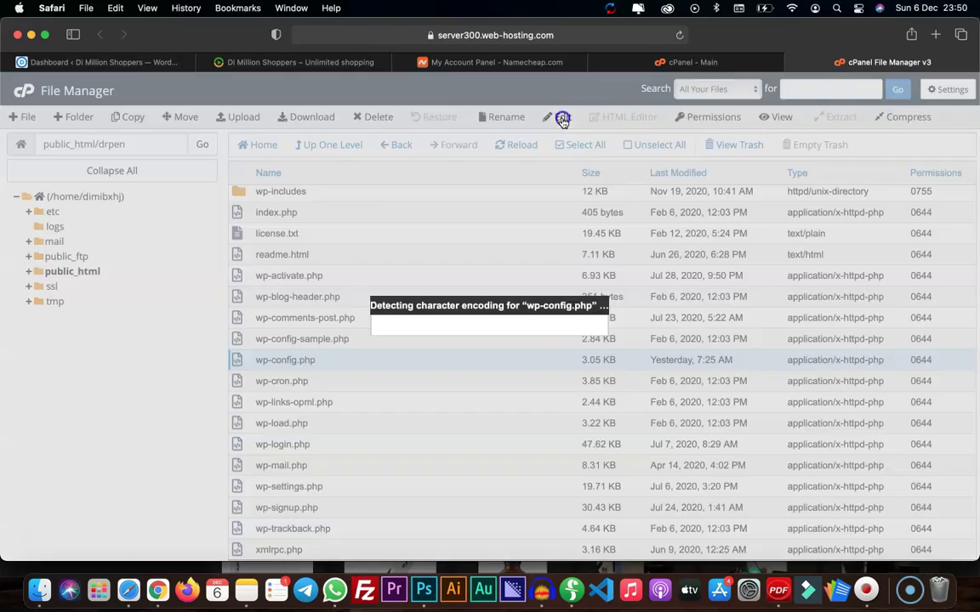
click(614, 426)
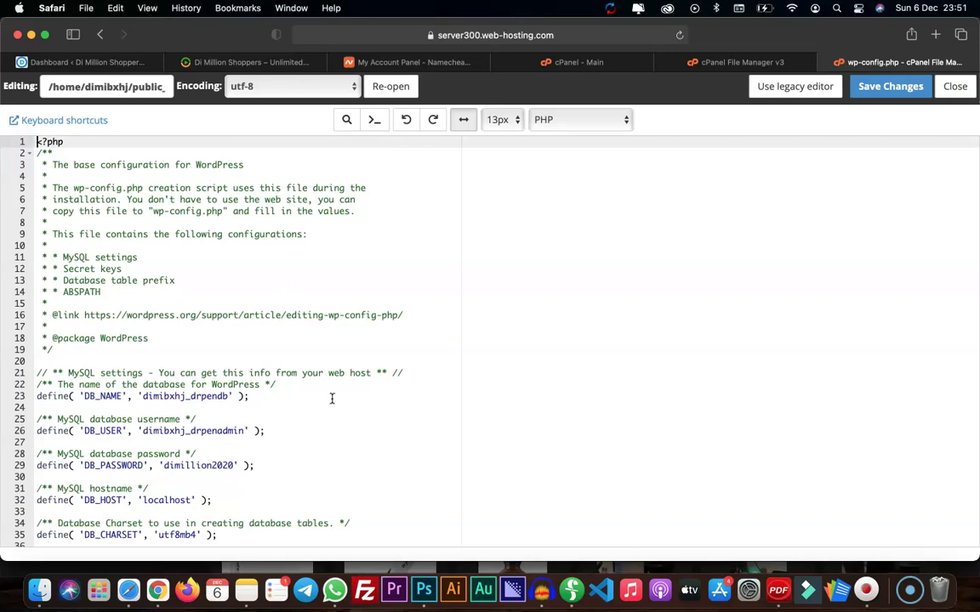
click(361, 375)
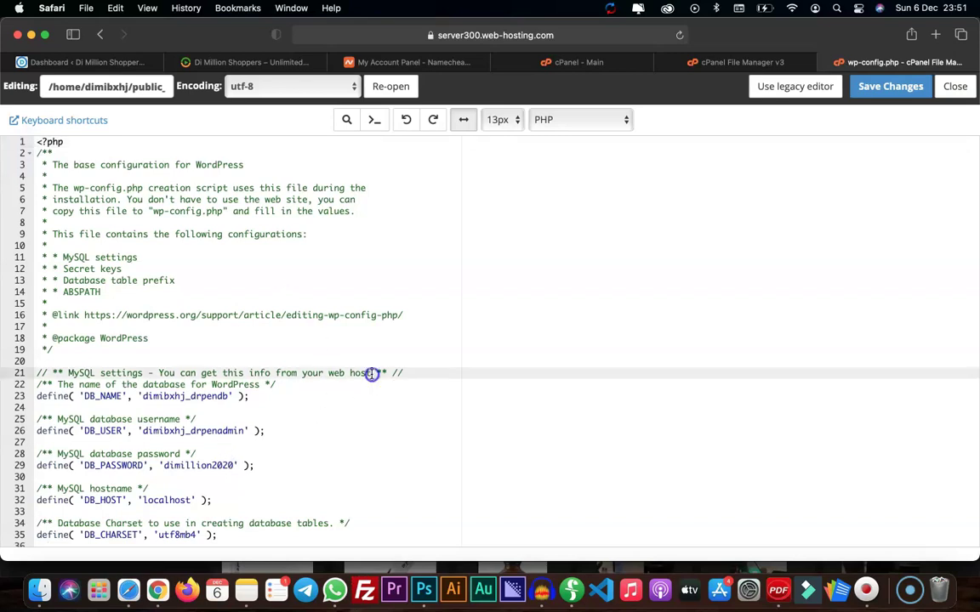
drag(359, 374, 332, 374)
click(955, 86)
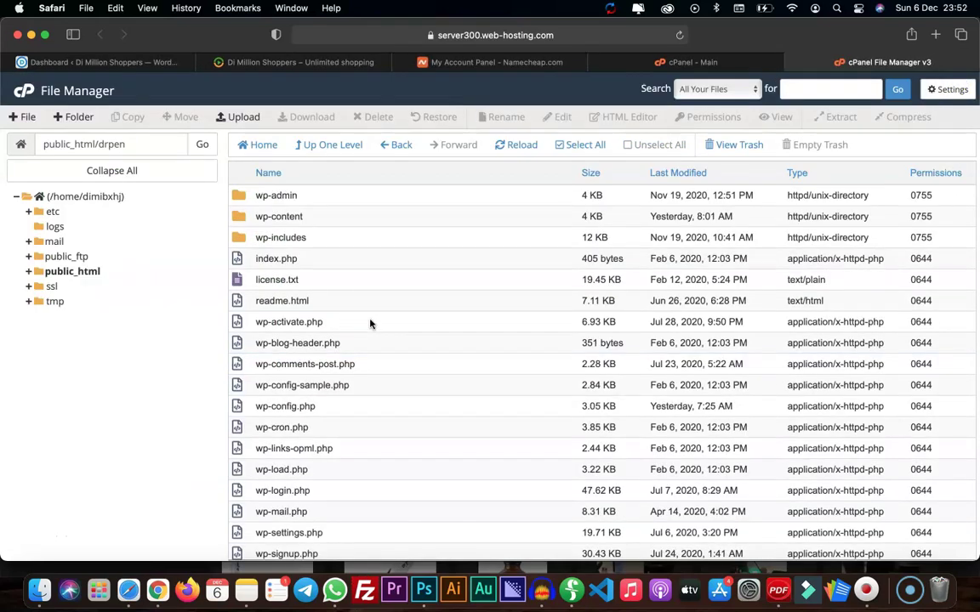
Step: Browse the images in drpen's wp-content/uploads/2020/11 folder and go back up to the 2020 folder
double_click(247, 219)
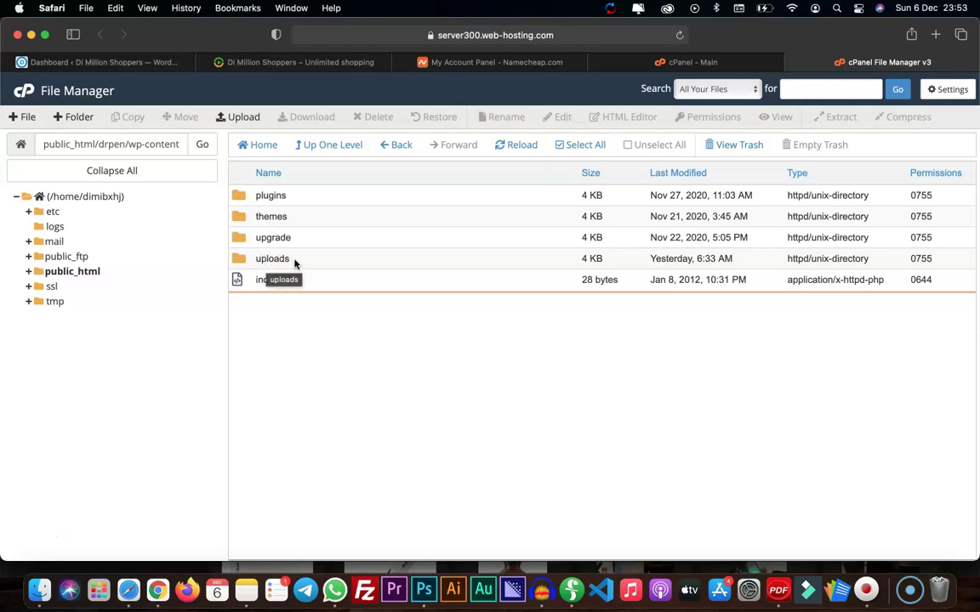
double_click(242, 263)
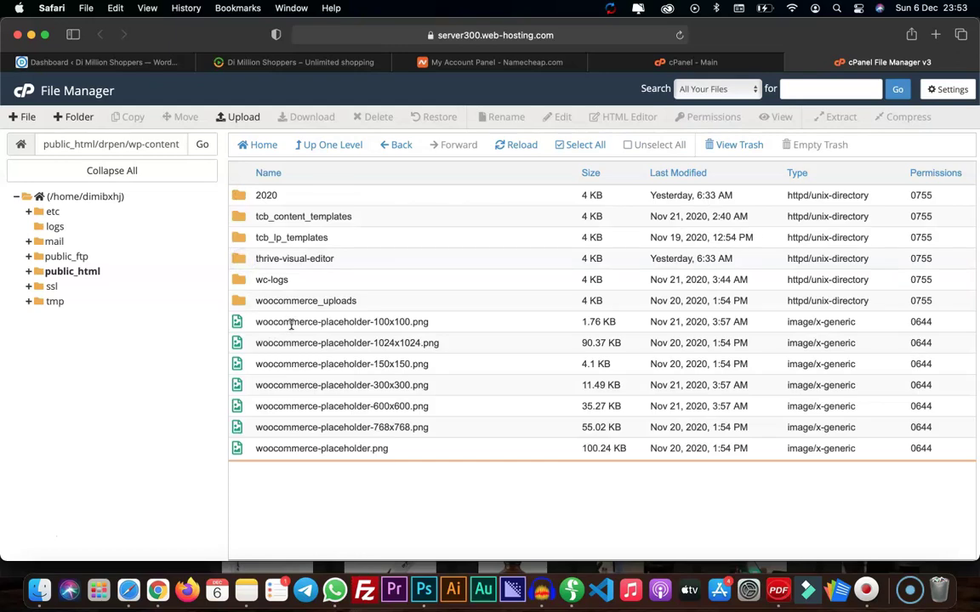
double_click(240, 196)
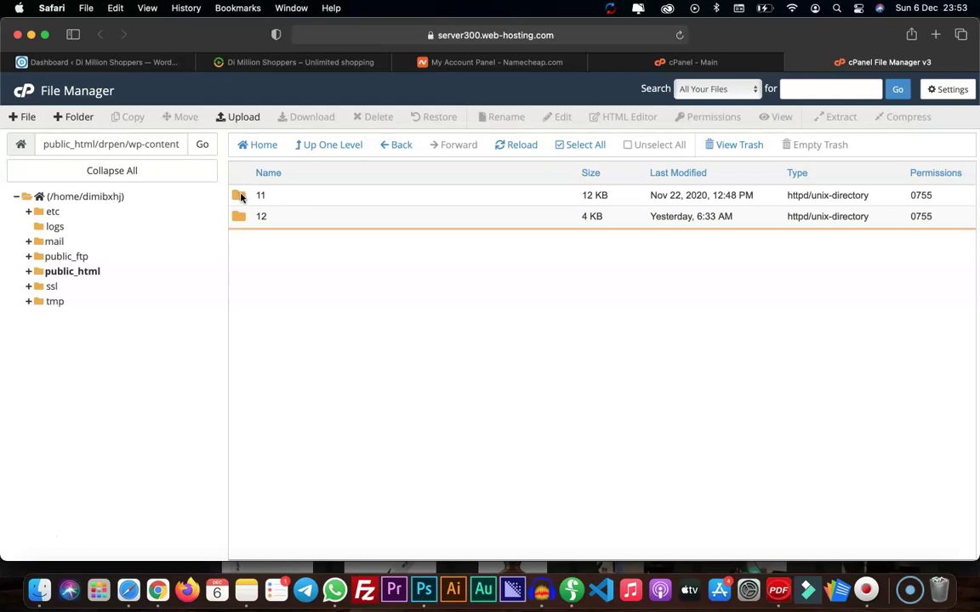
double_click(241, 197)
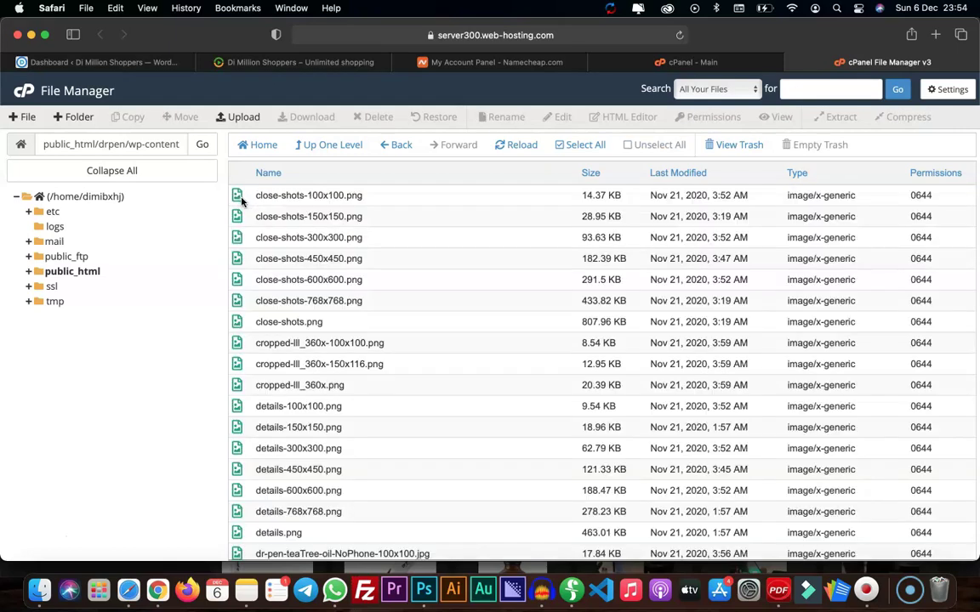
scroll(320, 332, down, 15)
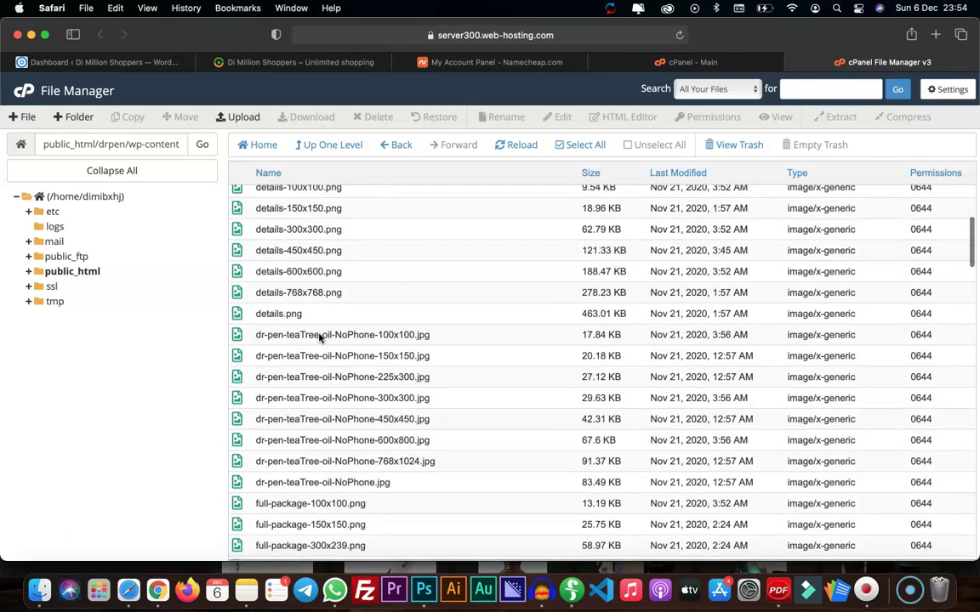
scroll(320, 327, up, 6)
click(327, 146)
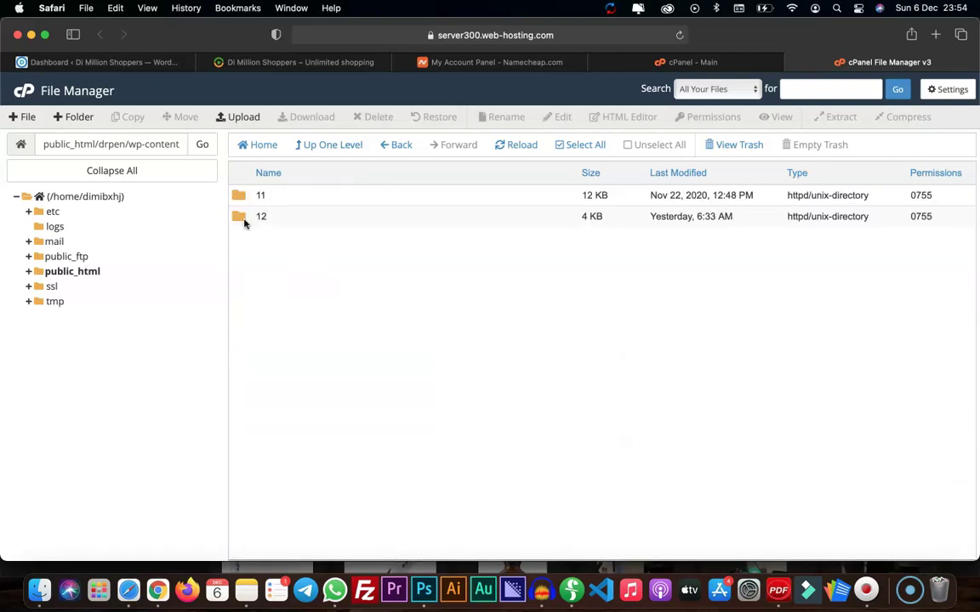
Step: Go up to drpen's uploads folder and open the WordPress dashboard's Media Settings to examine the image sizes
click(309, 146)
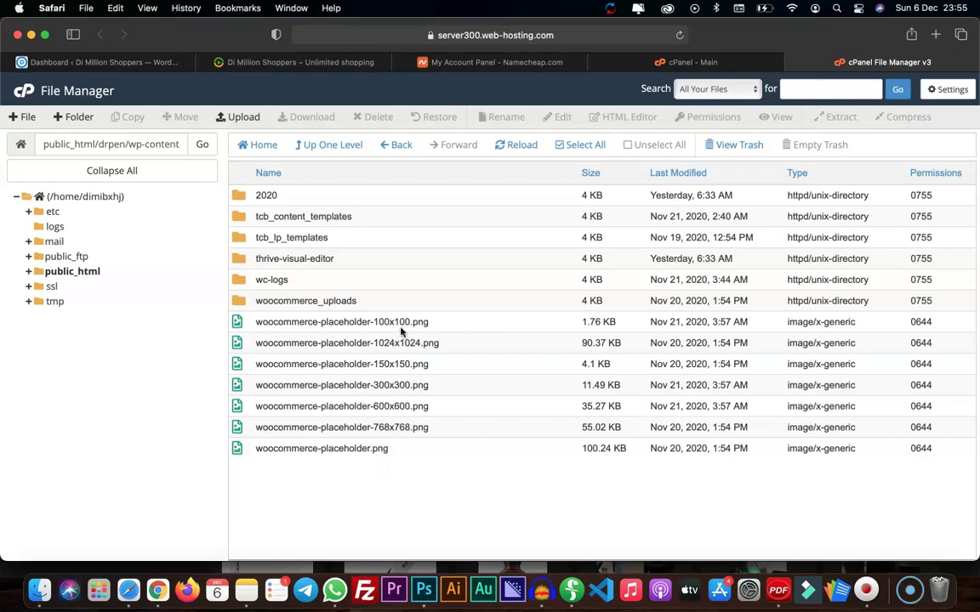
click(132, 64)
mouse_move(47, 361)
mouse_move(44, 408)
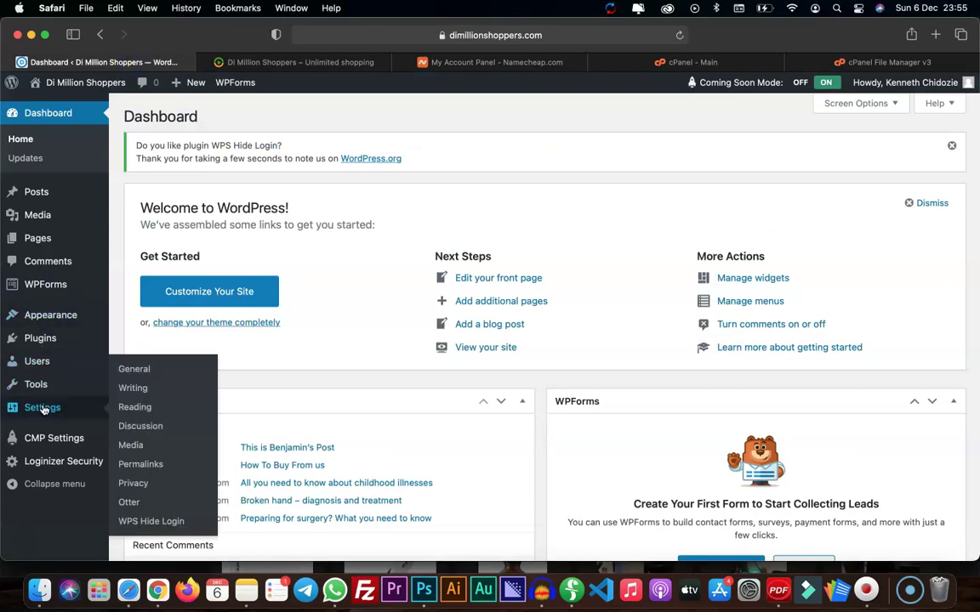
click(131, 446)
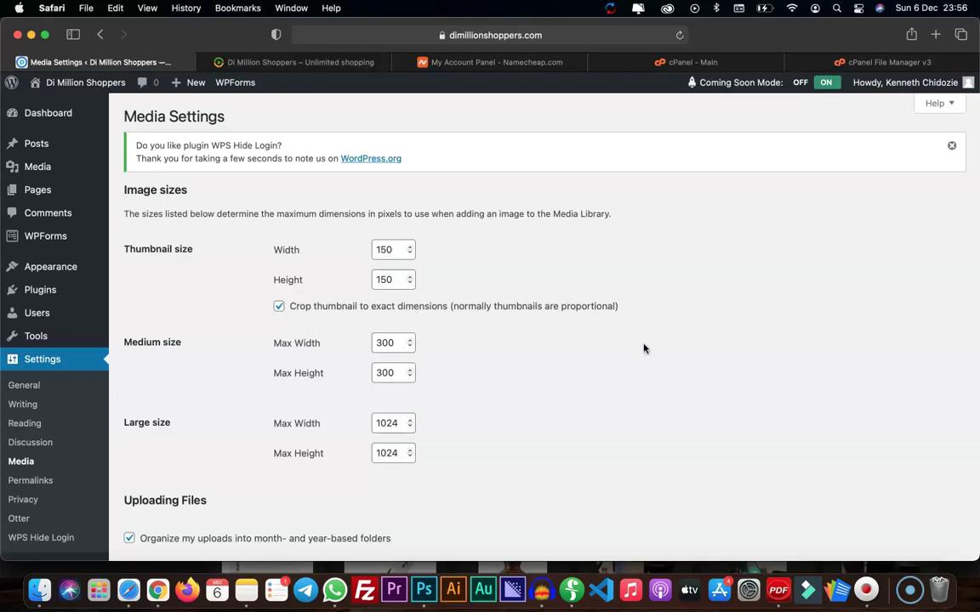
Step: Return to the cPanel File Manager, look through drpen's wp-content/plugins folder, and go back up to wp-content
click(850, 63)
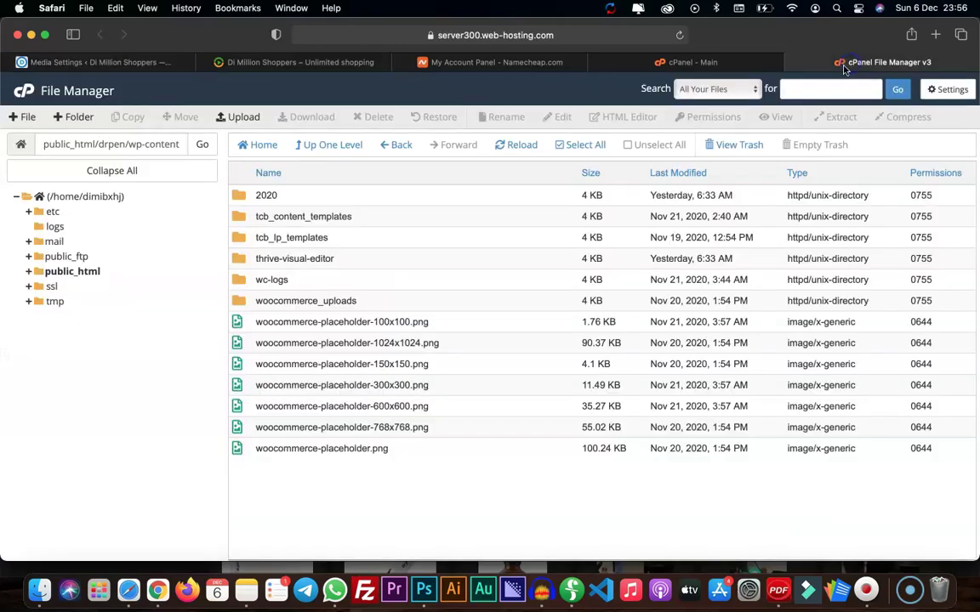
click(308, 145)
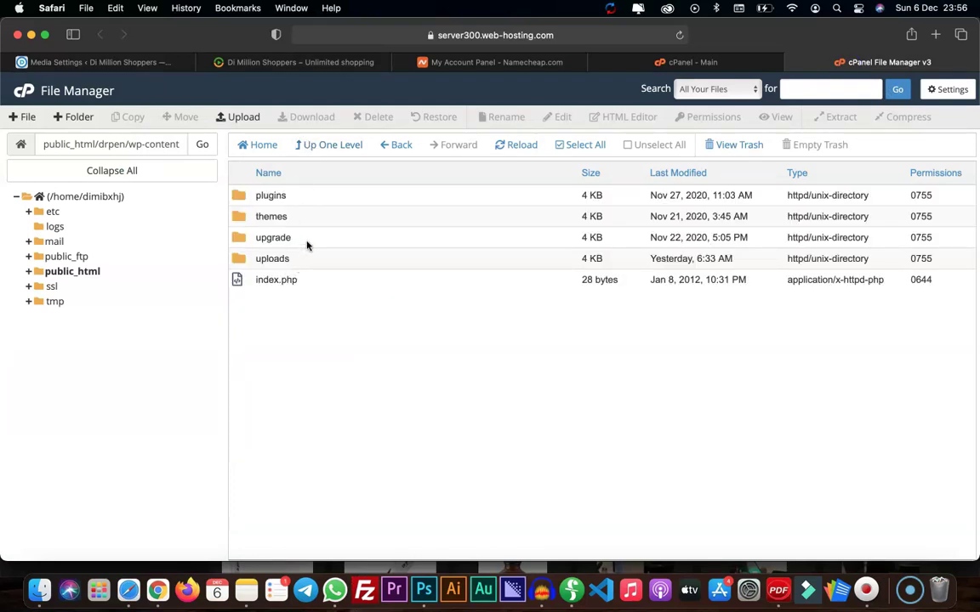
double_click(245, 200)
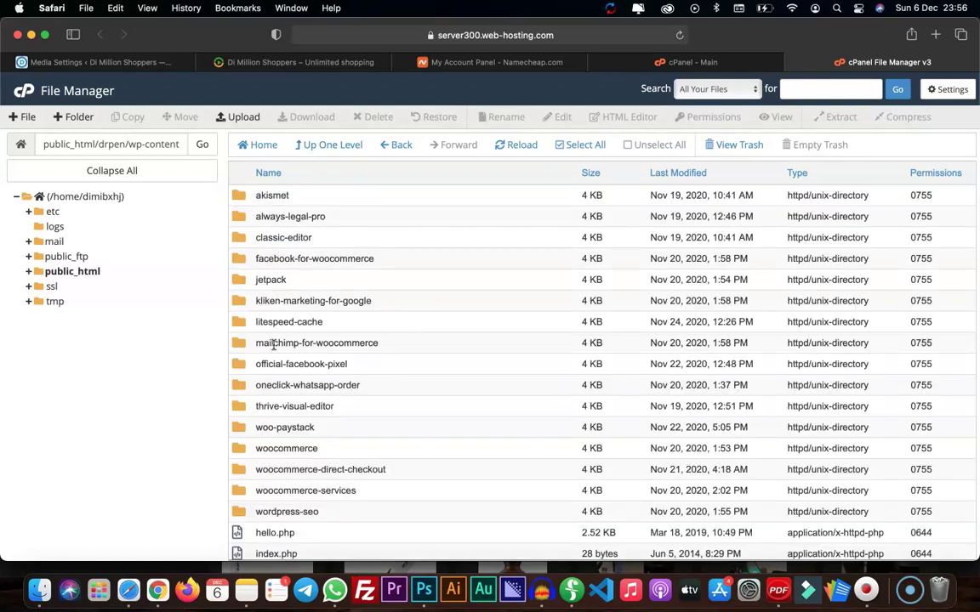
scroll(299, 491, down, 1)
scroll(287, 294, up, 1)
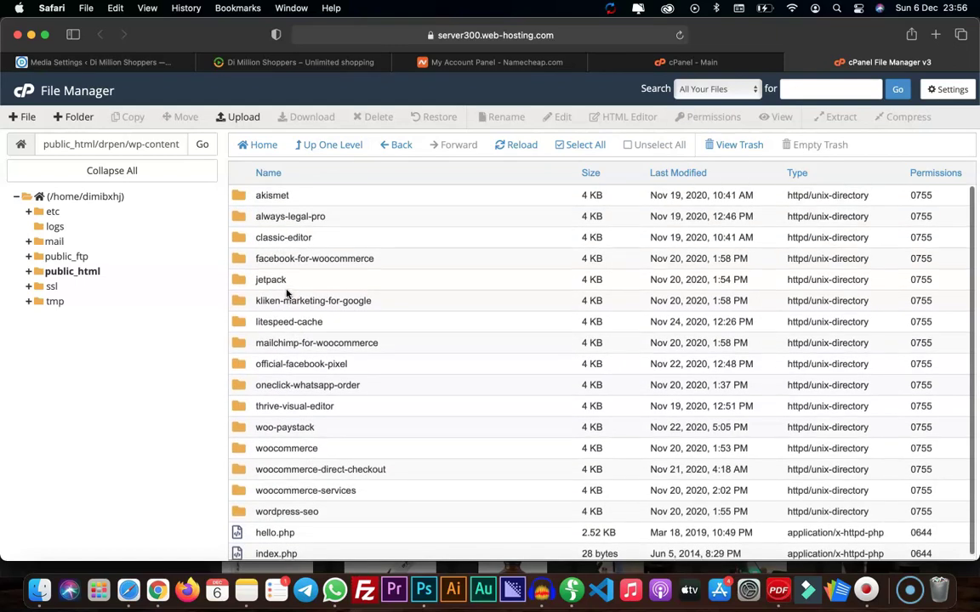
click(314, 145)
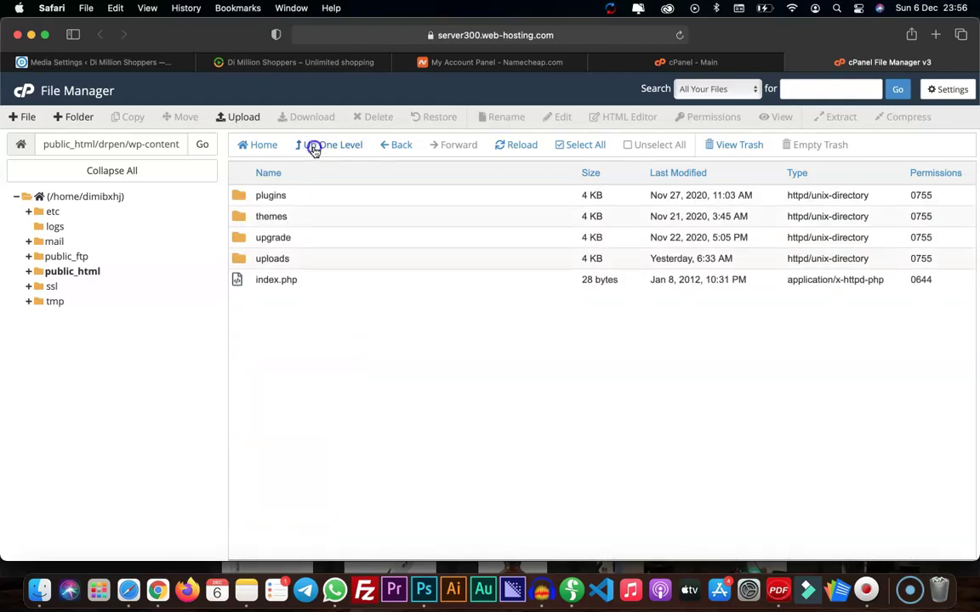
Step: Go up to public_html and open the main site's wp-content/plugins folder
click(314, 146)
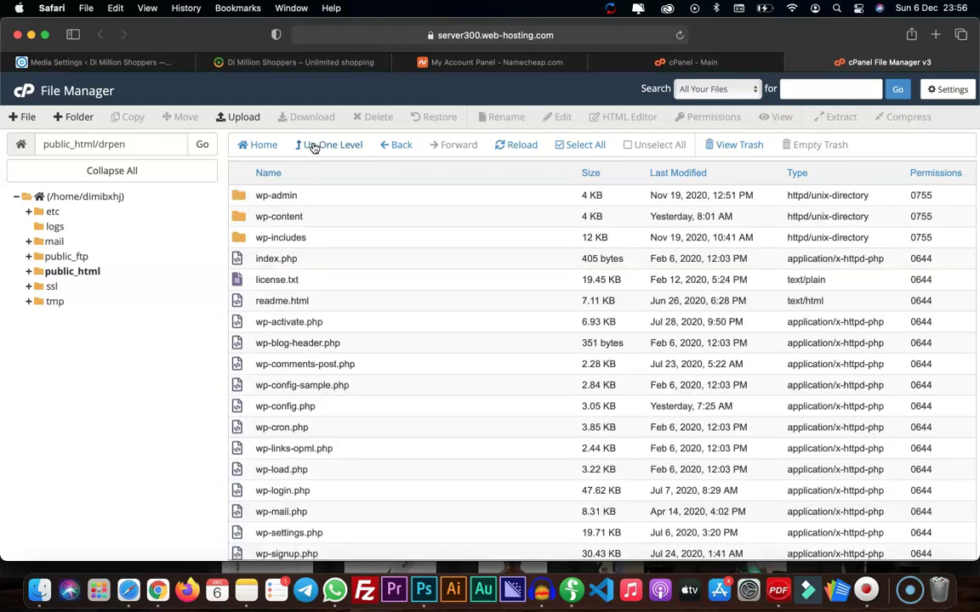
click(314, 146)
double_click(241, 242)
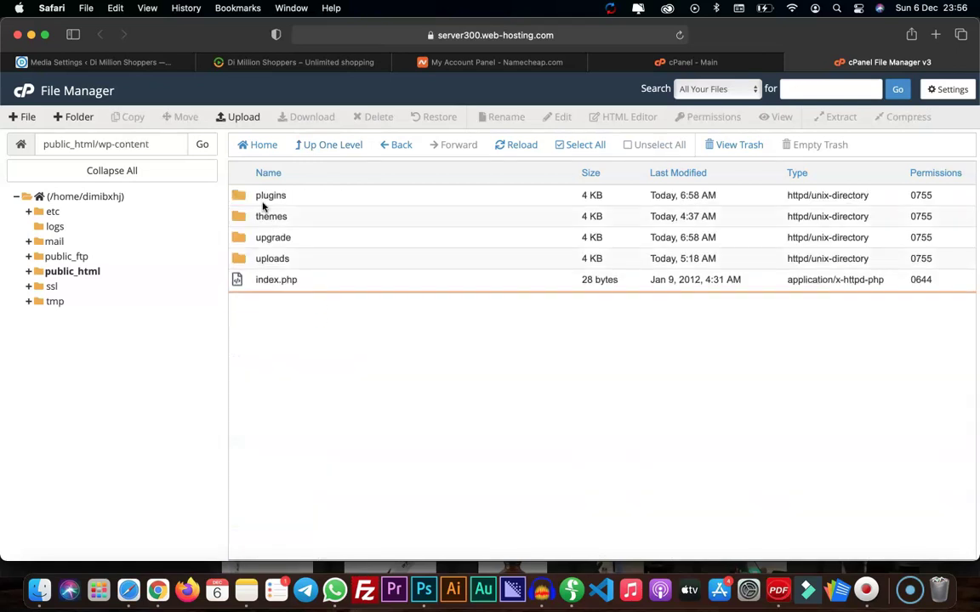
double_click(263, 199)
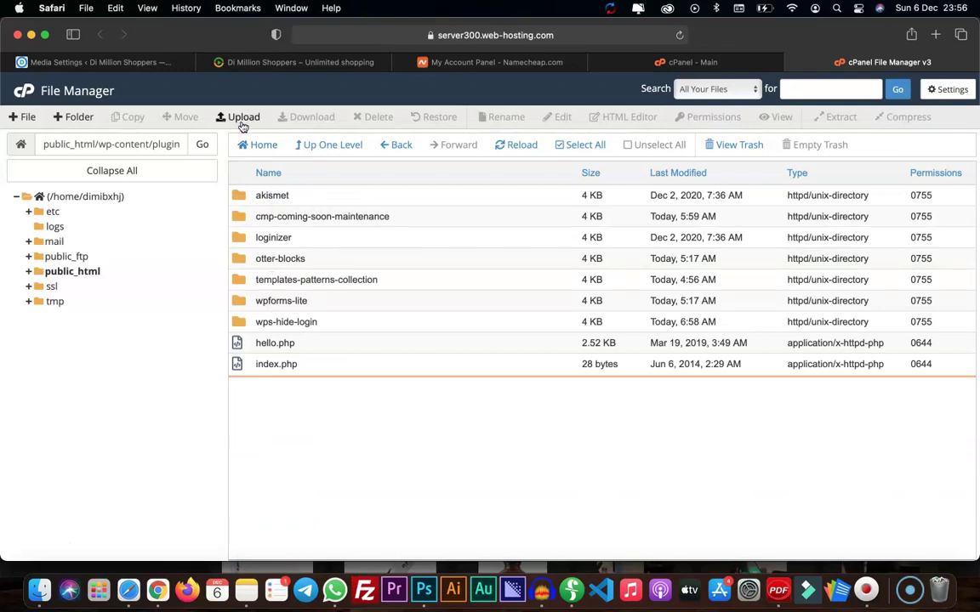
Step: Switch to the WordPress dashboard and look through the Installed Plugins list to compare it with the plugins folder
click(125, 64)
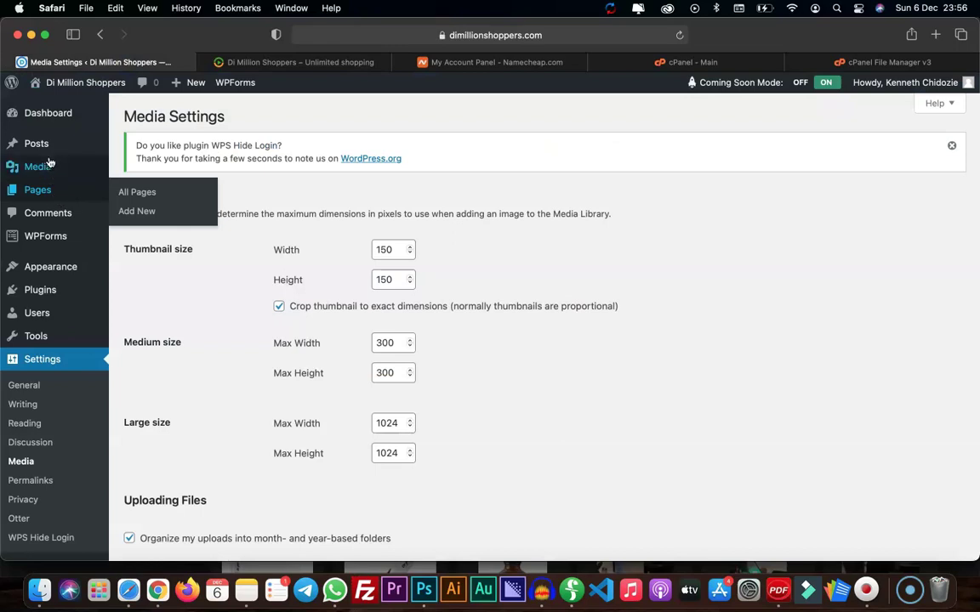
click(40, 290)
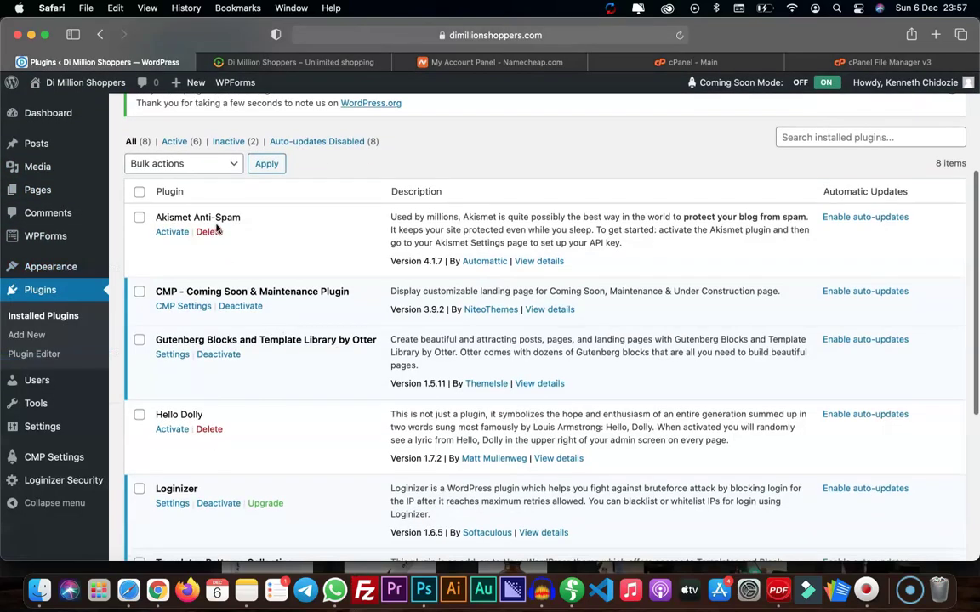
scroll(204, 255, down, 5)
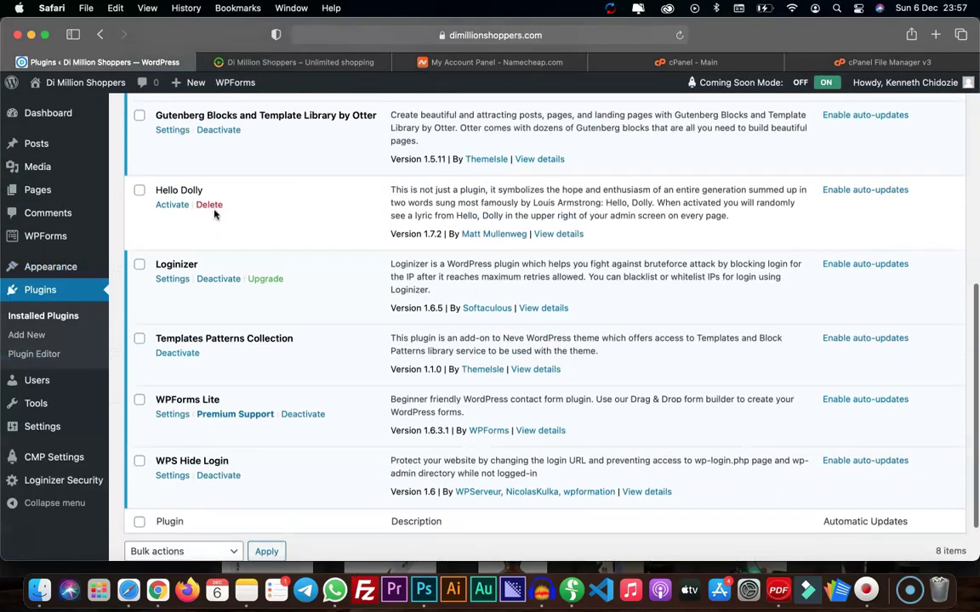
Step: Open public_html/wp-content/themes in the File Manager and compare its folders with the themes installed in the WordPress dashboard
click(858, 63)
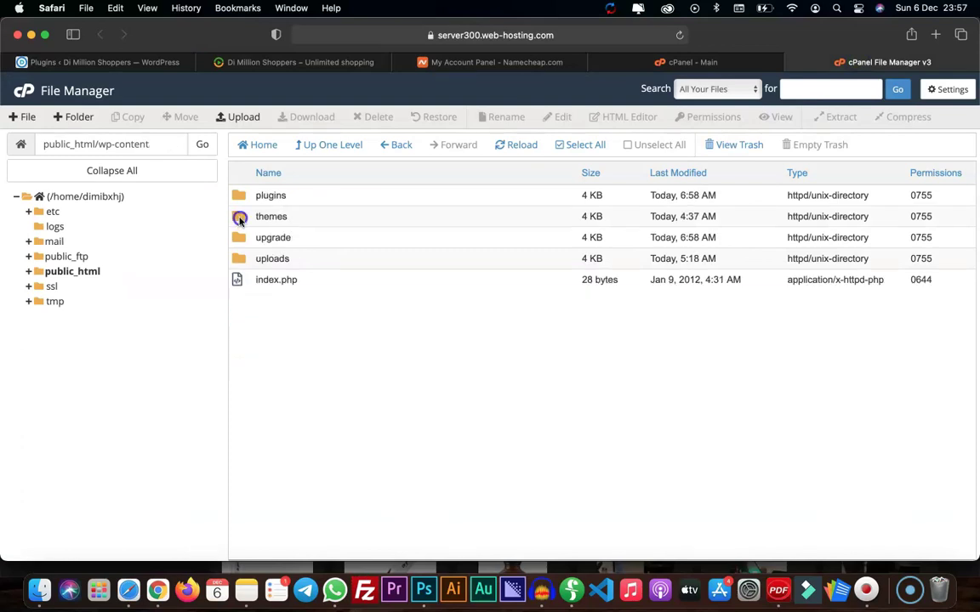
double_click(239, 218)
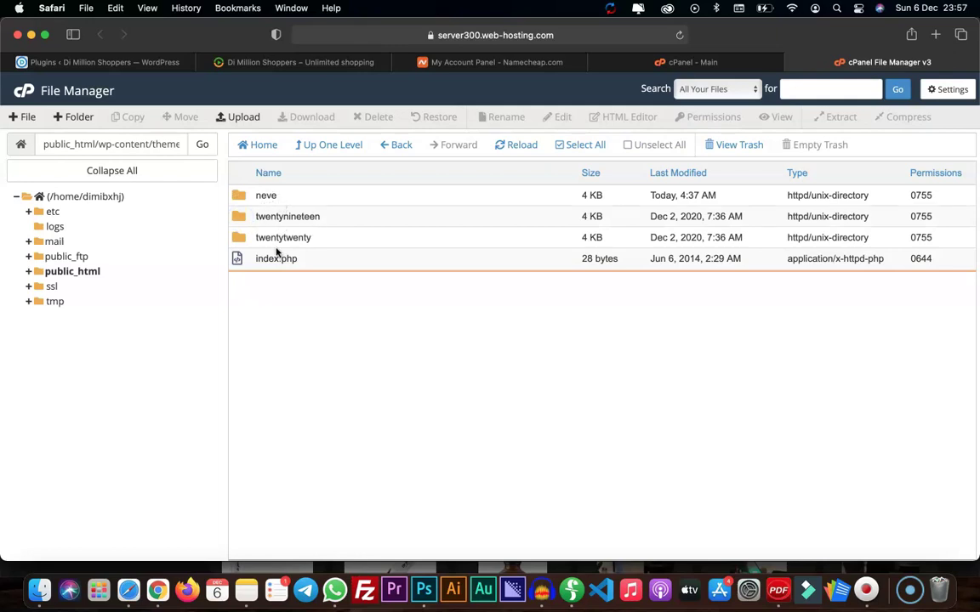
click(124, 65)
mouse_move(52, 233)
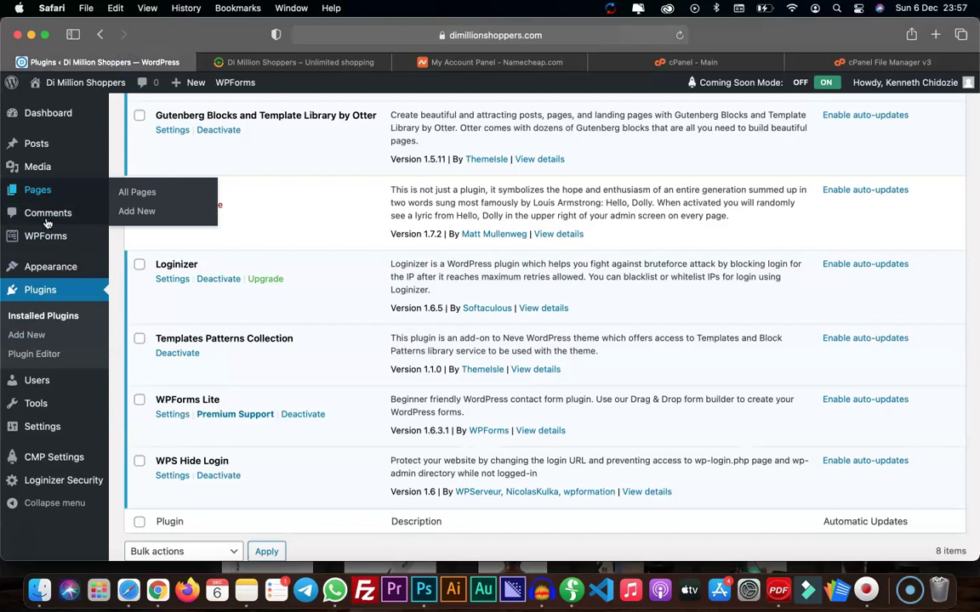
mouse_move(71, 274)
click(141, 269)
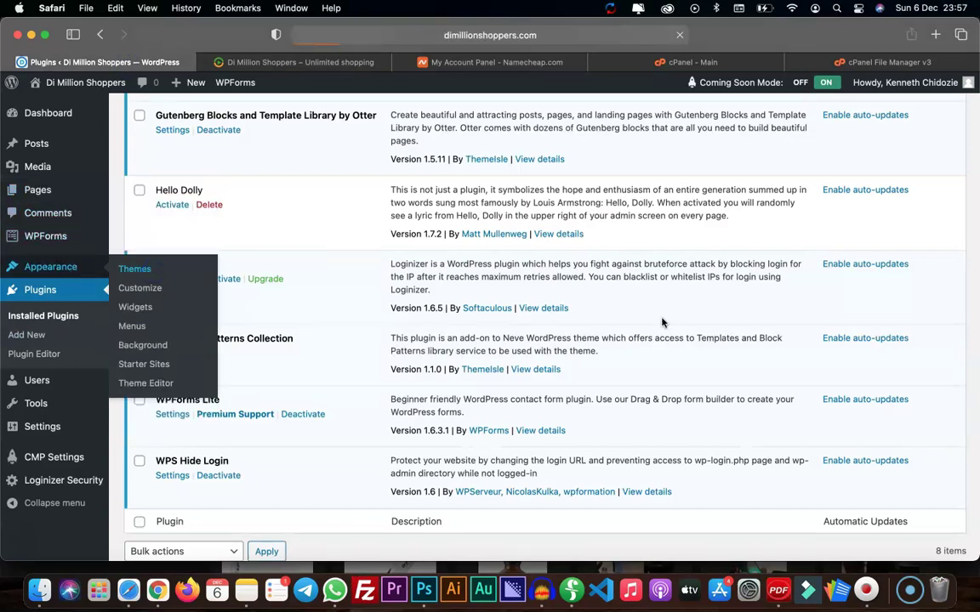
click(859, 62)
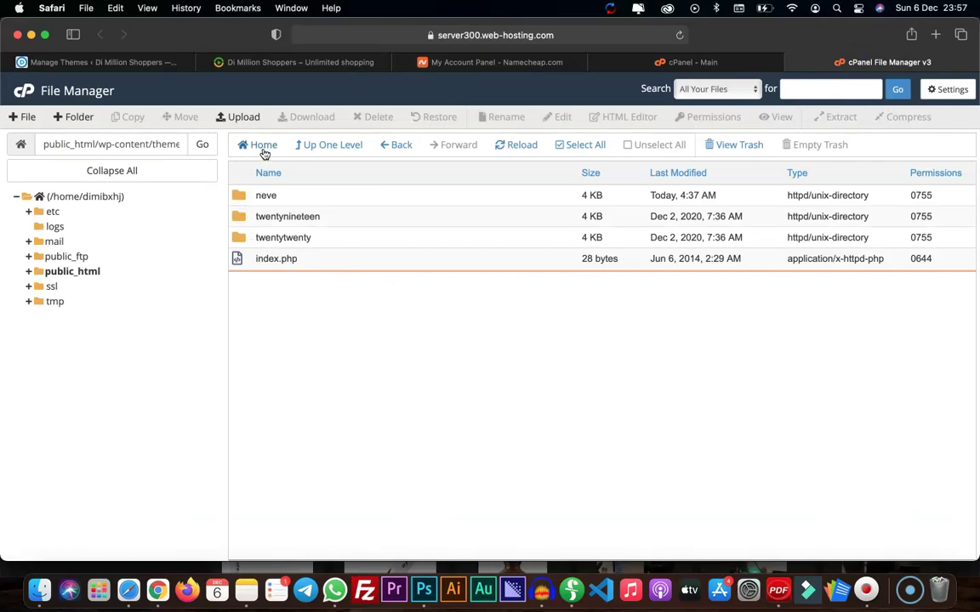
click(77, 63)
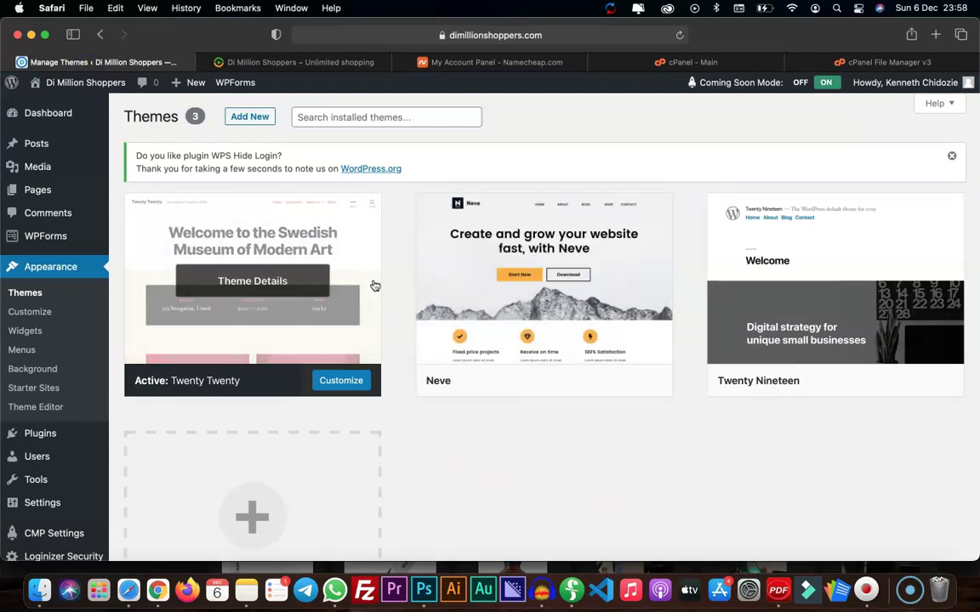
click(892, 65)
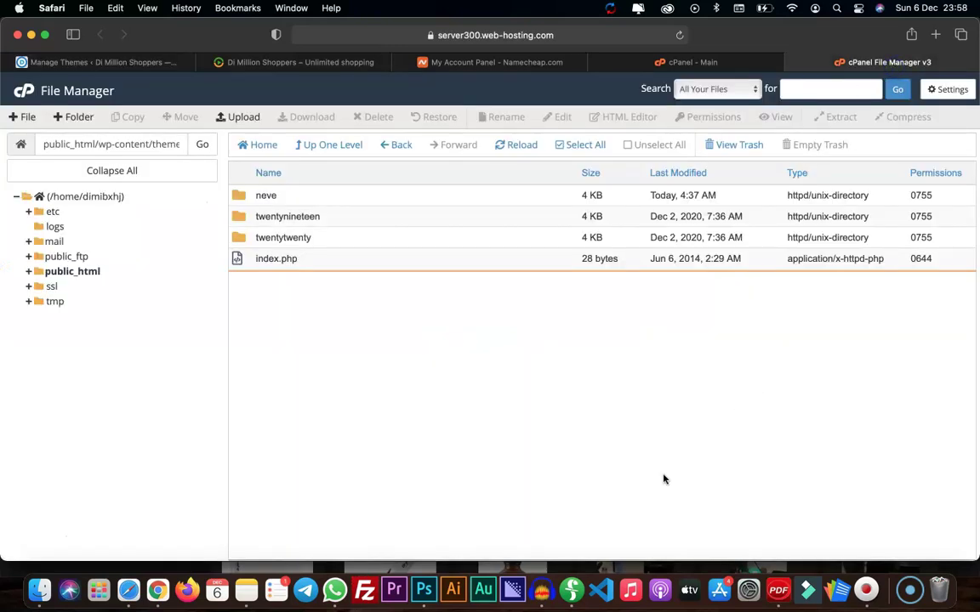
Step: View the upload page for the themes folder and the actions available for the twentytwenty folder, leaving both without changes
click(237, 118)
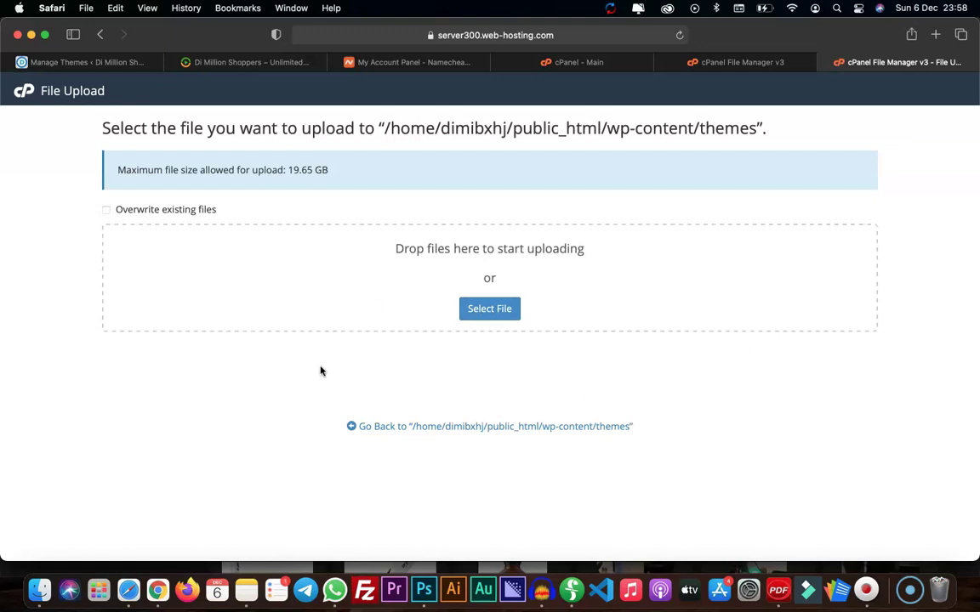
click(827, 62)
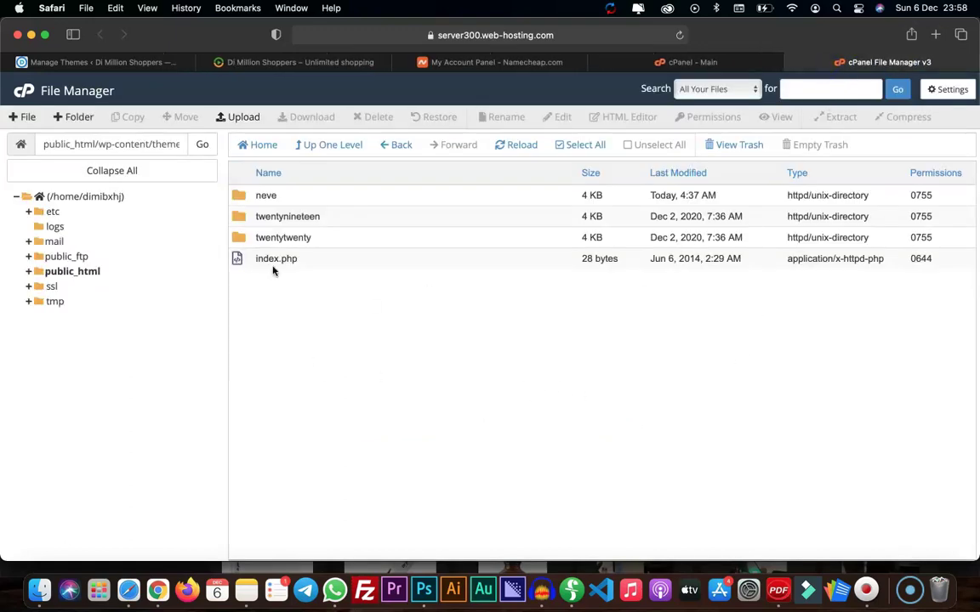
right_click(266, 240)
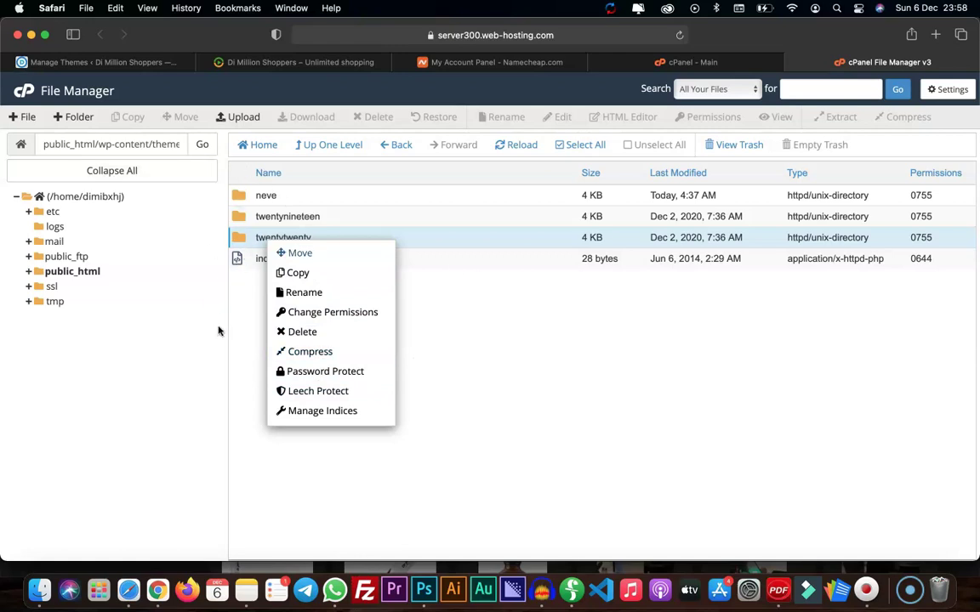
click(501, 402)
Step: Review the installed themes in WordPress again, return to the File Manager, and go up to wp-content
click(134, 63)
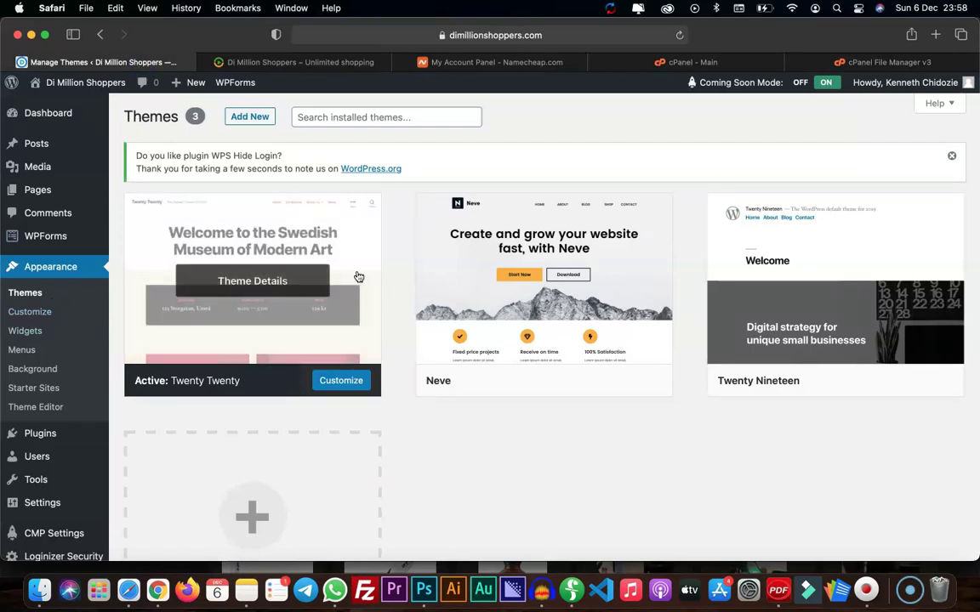
mouse_move(456, 286)
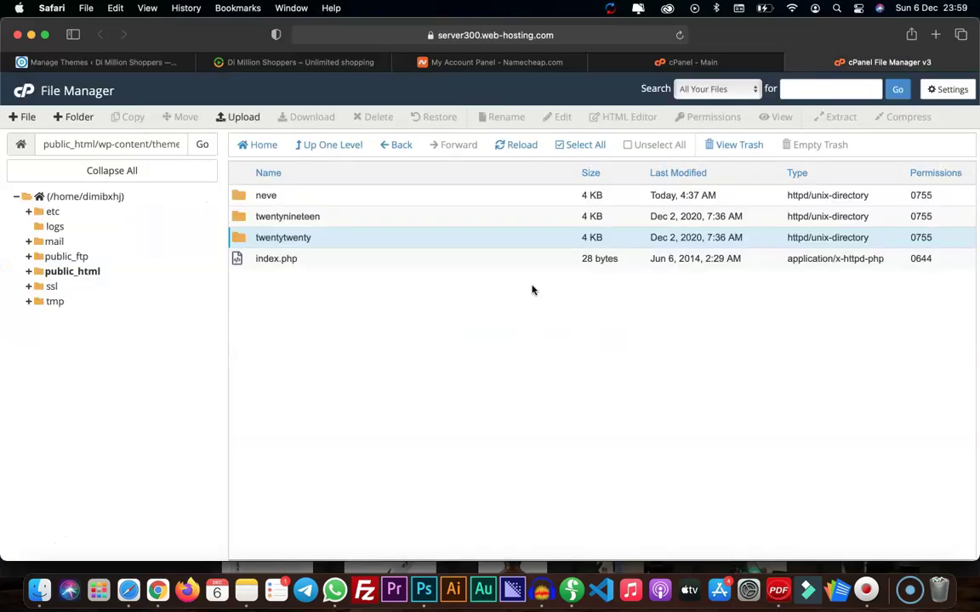
click(330, 146)
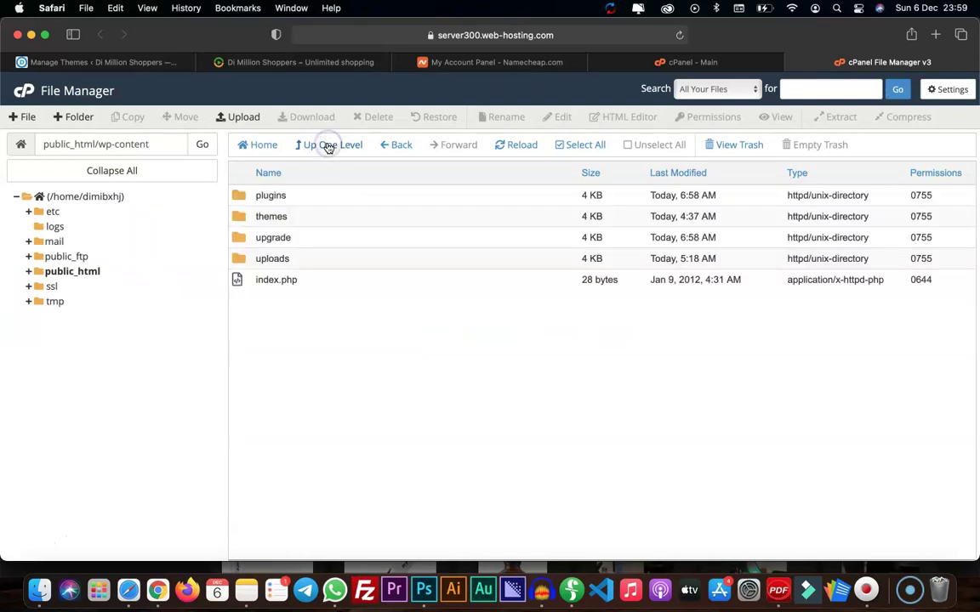